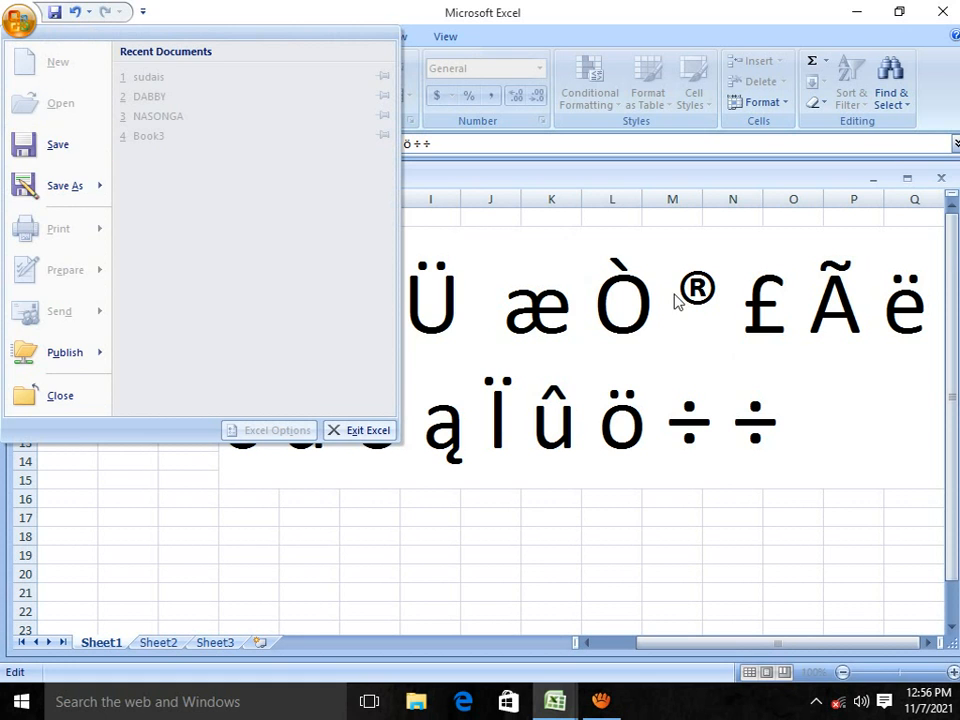
Launch Microsoft Office Excel 2007 from the installed Microsoft Office programs to get a new blank workbook.
left_click(528, 250)
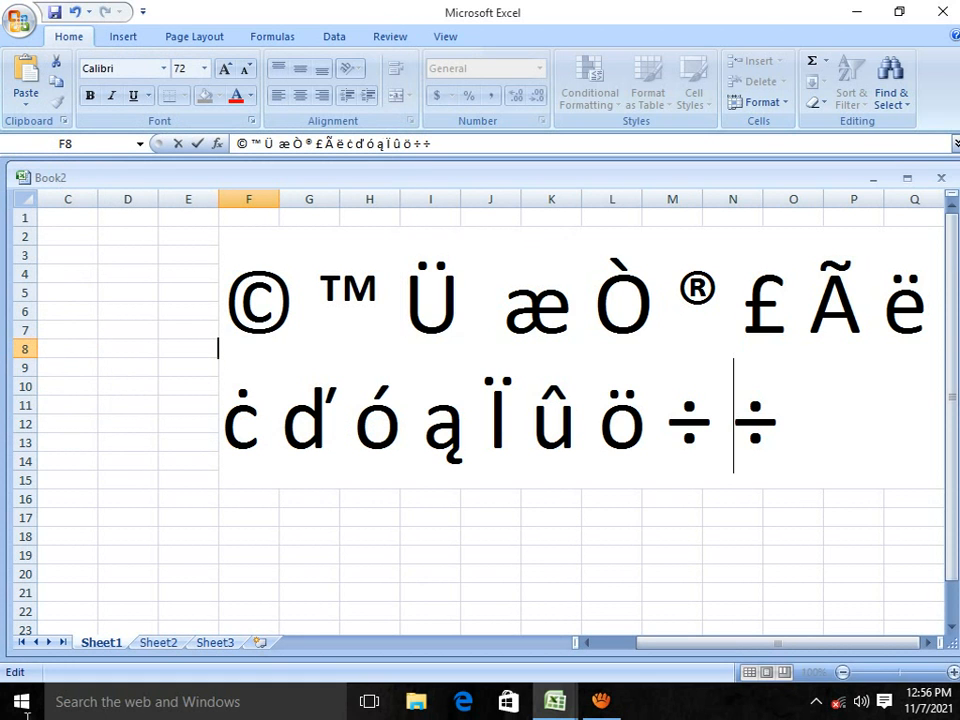
left_click(8, 706)
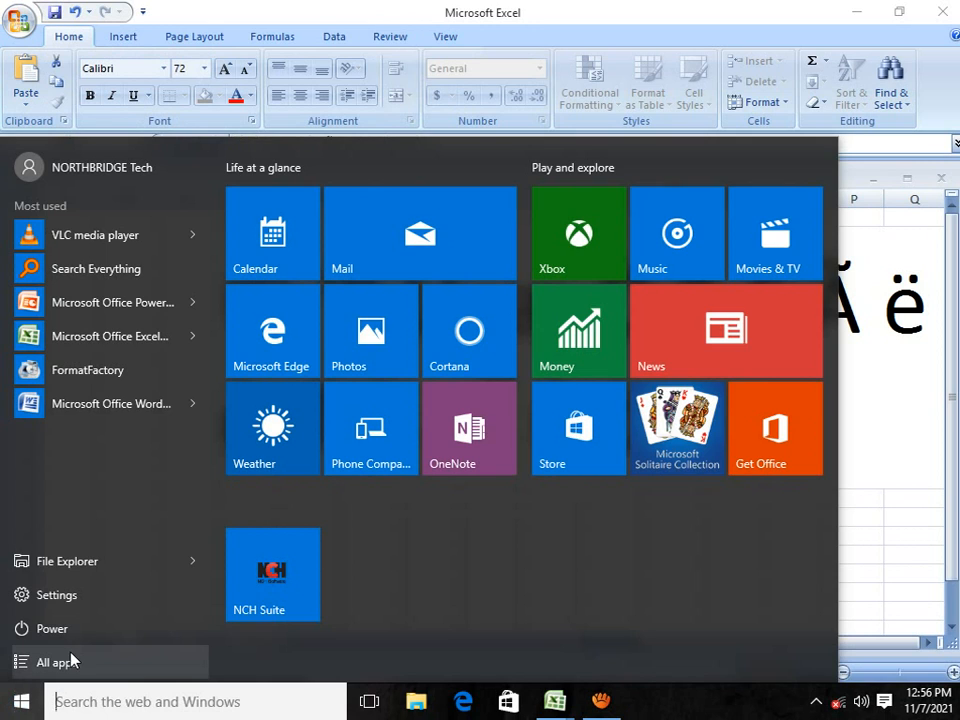
left_click(72, 660)
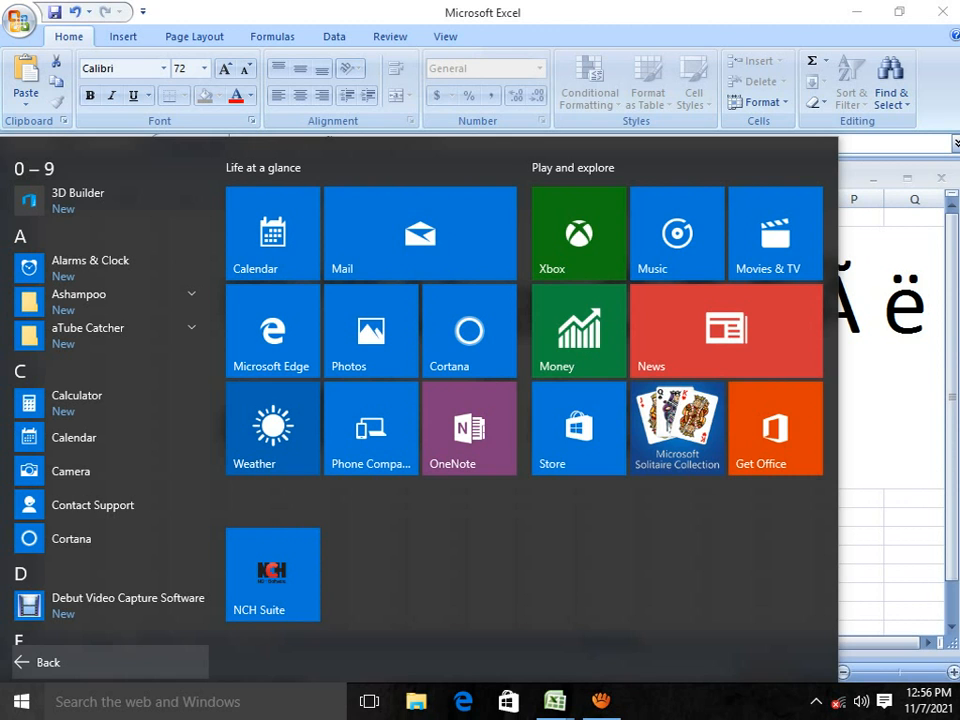
scroll(110, 545, "down", 6)
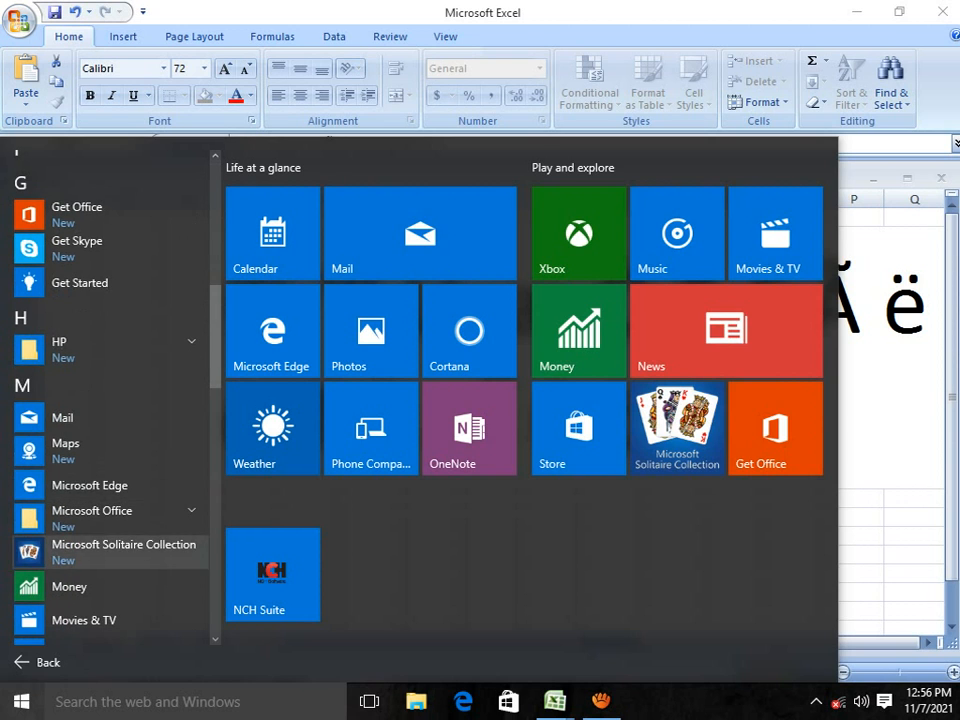
left_click(40, 515)
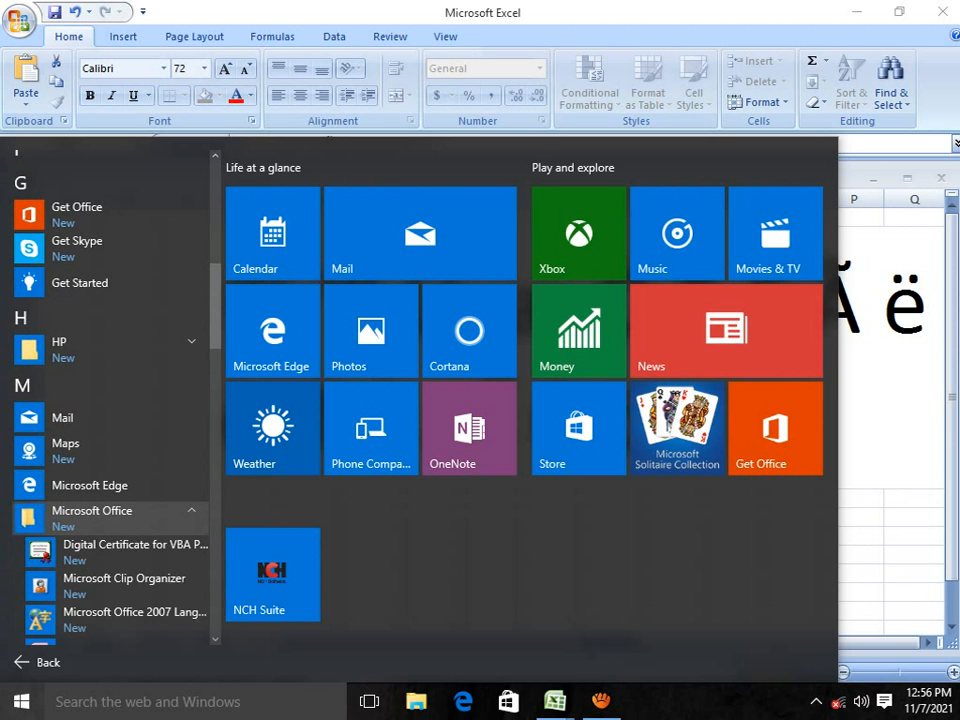
scroll(110, 500, "down", 4)
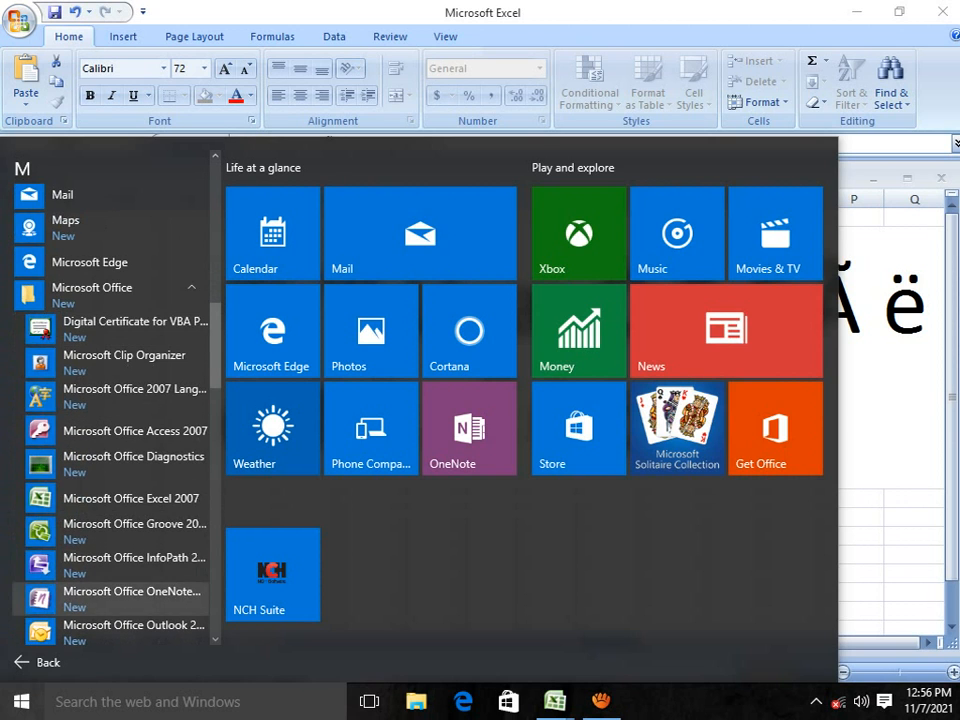
left_click(150, 500)
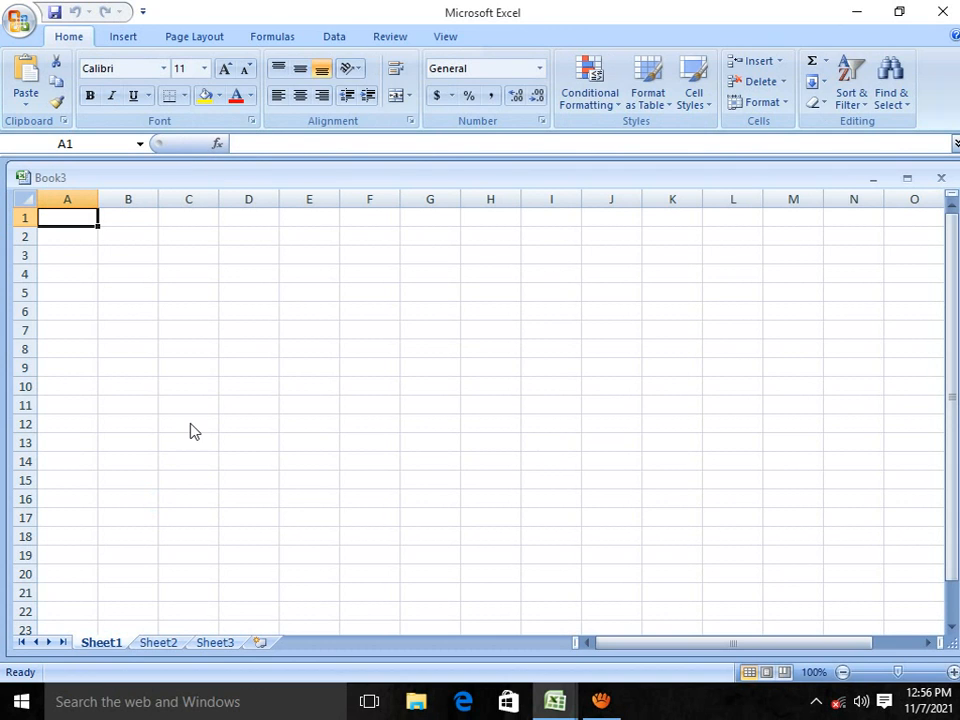
Rename the Sheet1 worksheet as object.
double_click(101, 645)
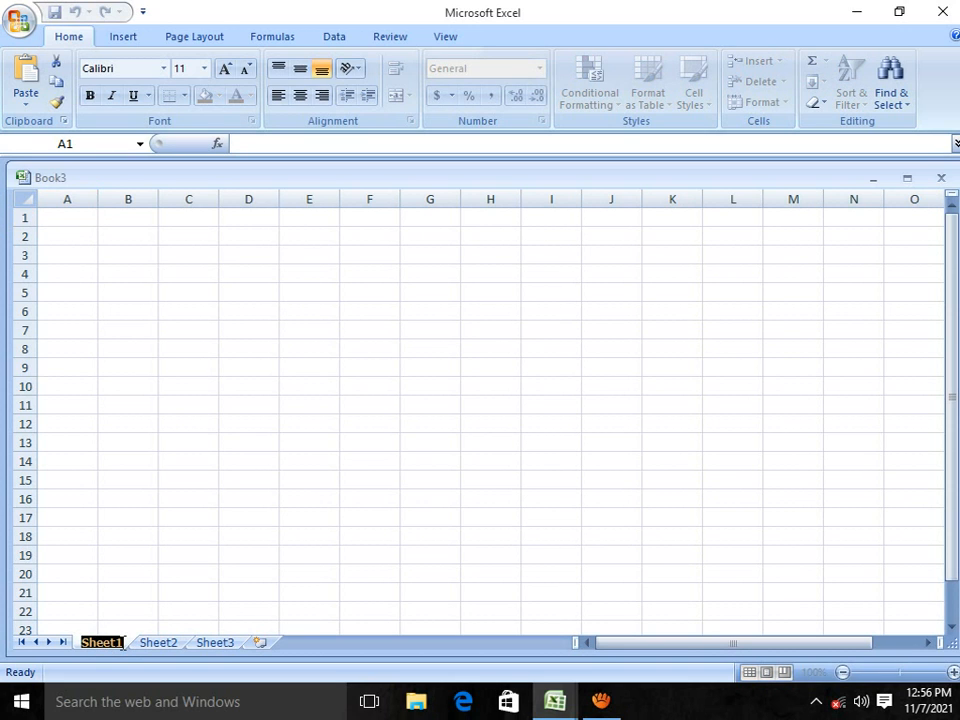
type("obl")
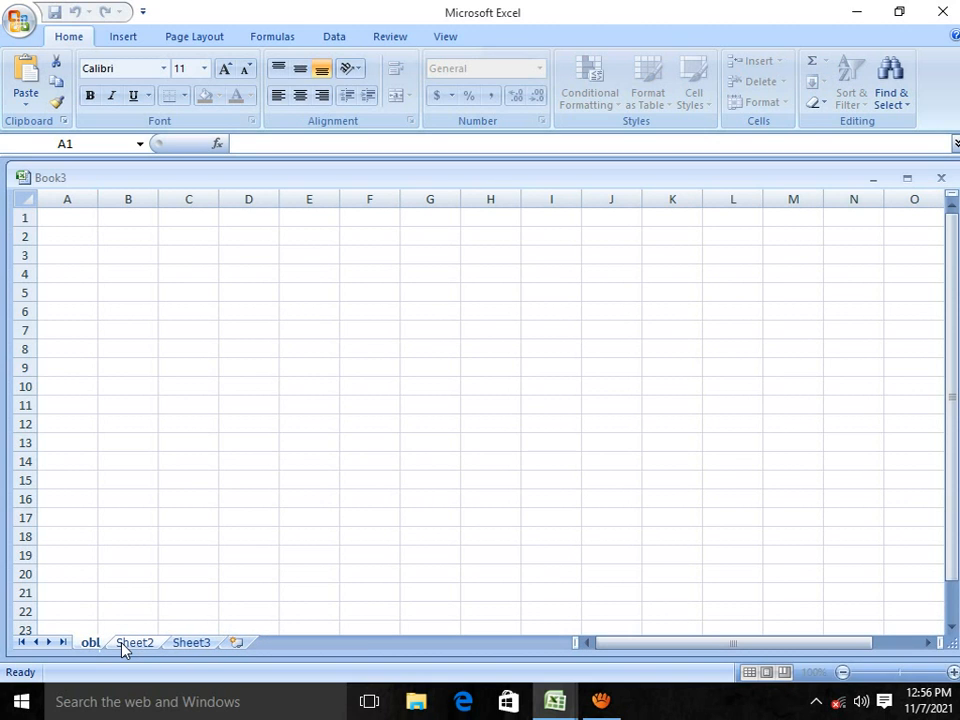
key("BackSpace")
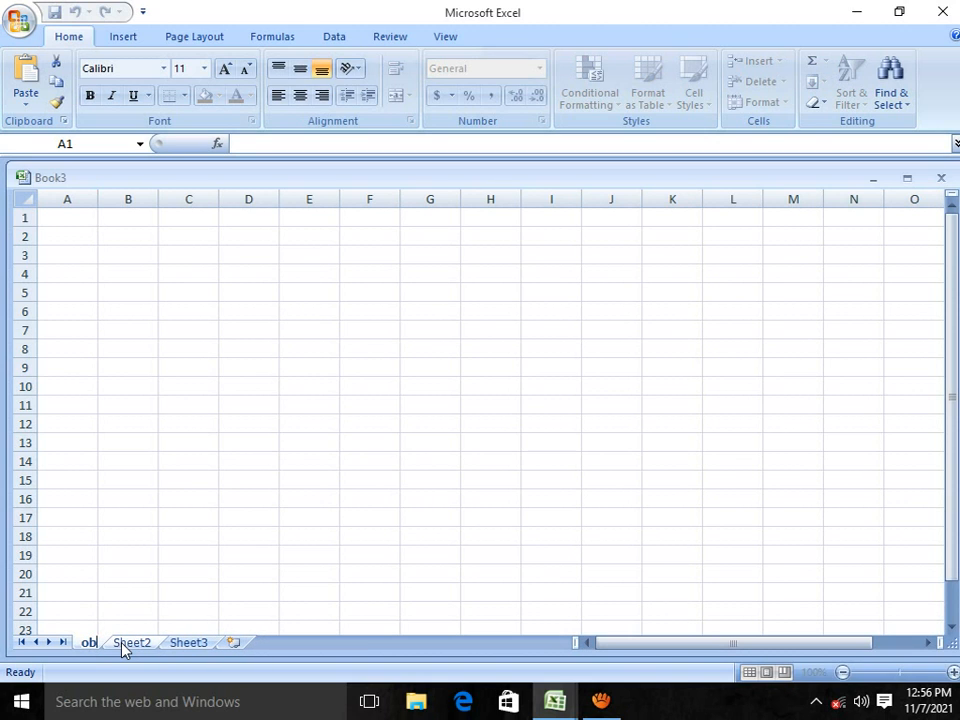
type("ject")
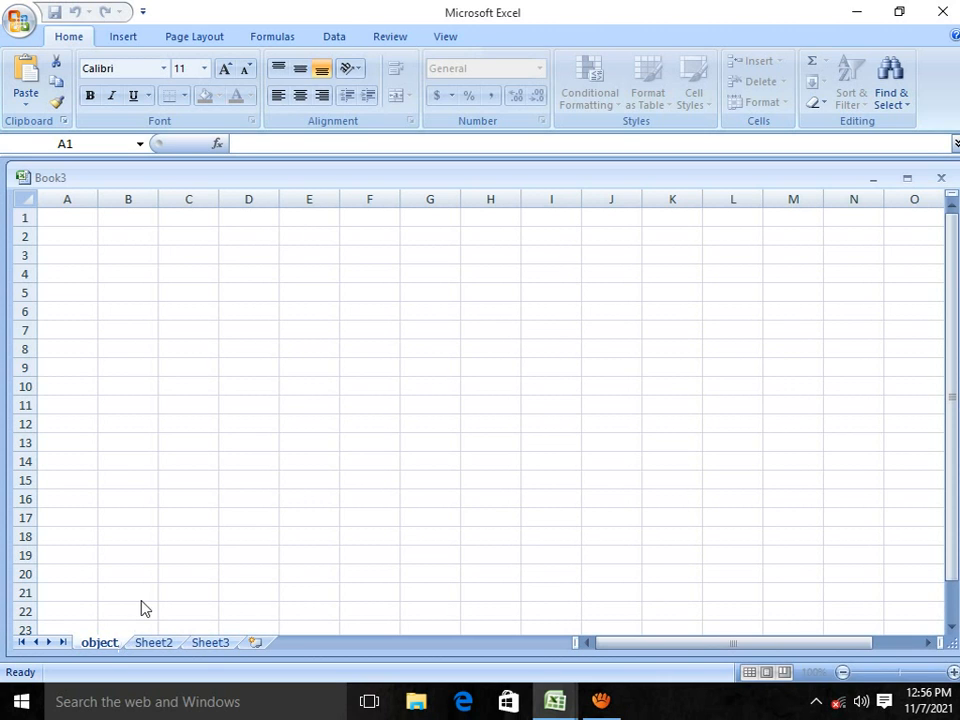
key("Return")
View Sheet2 and Sheet3 and return to the object sheet.
left_click(155, 643)
left_click(210, 643)
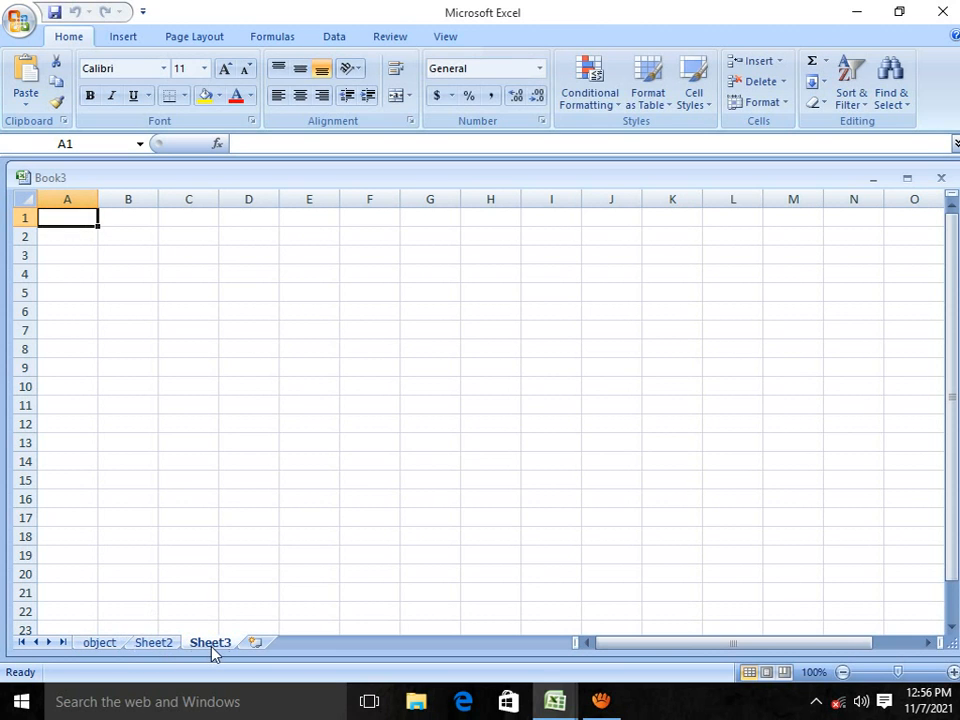
left_click(155, 645)
left_click(203, 645)
left_click(100, 643)
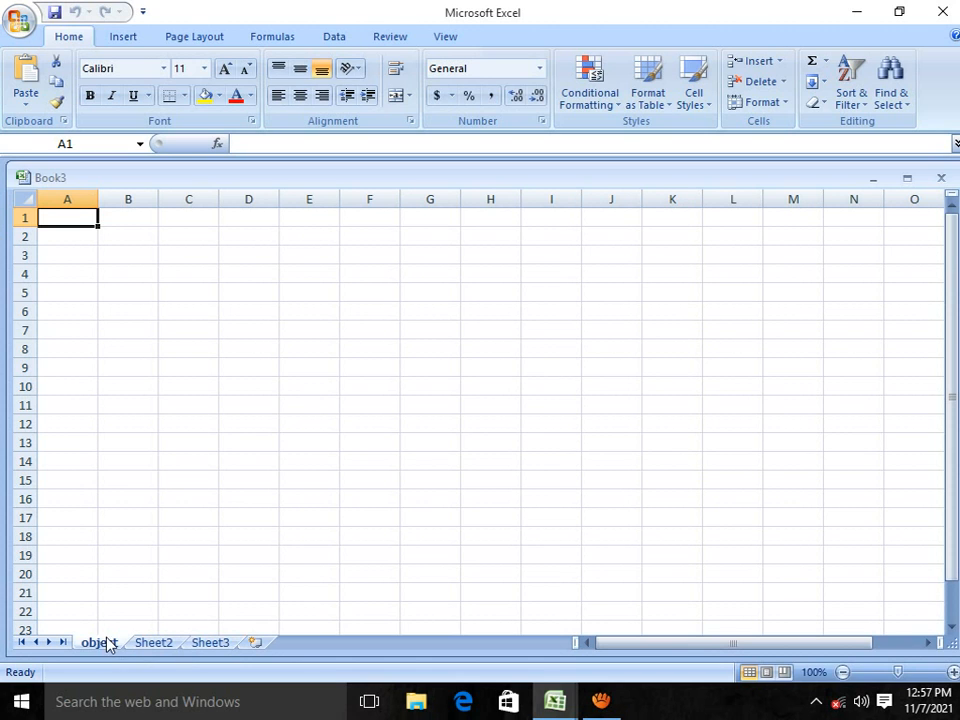
Insert a new Bitmap Image object at cell A1 of the object sheet, without displaying it as an icon.
left_click(134, 38)
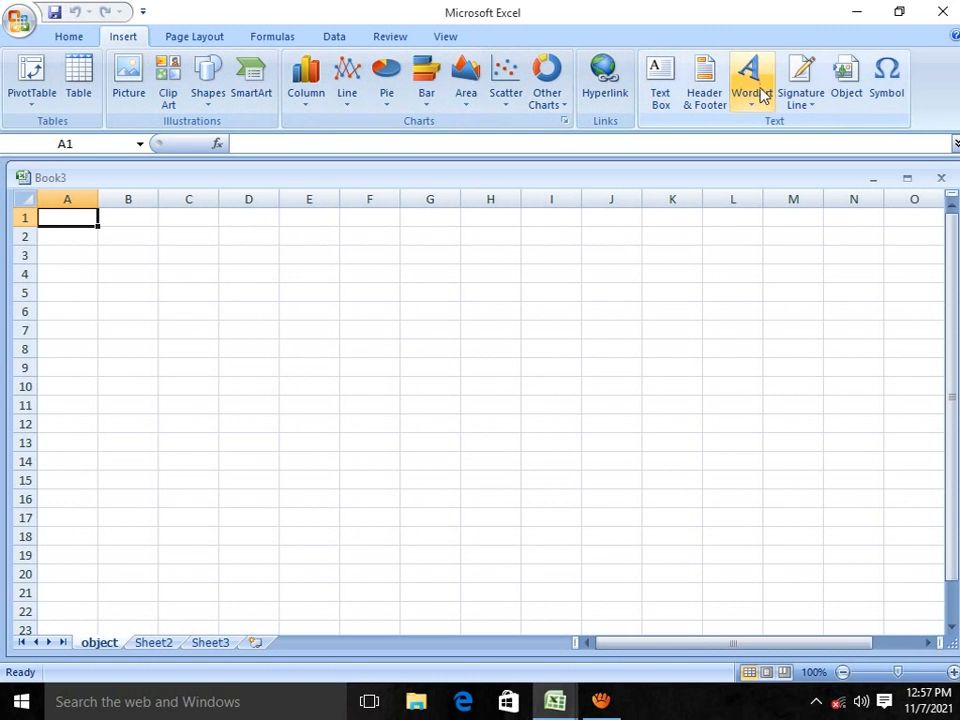
left_click(847, 110)
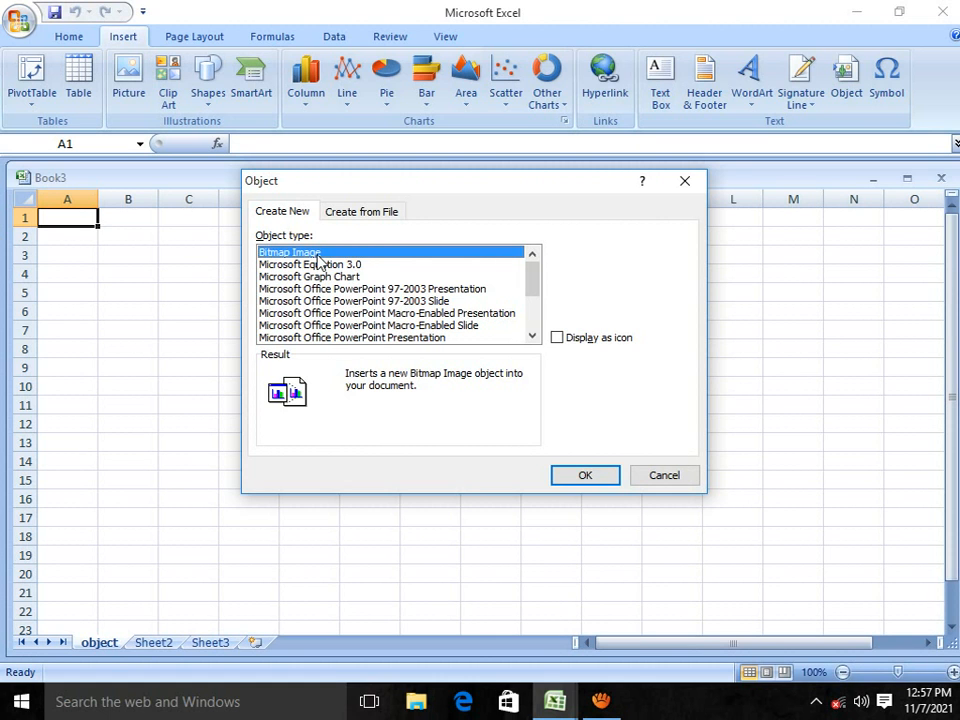
left_click(605, 700)
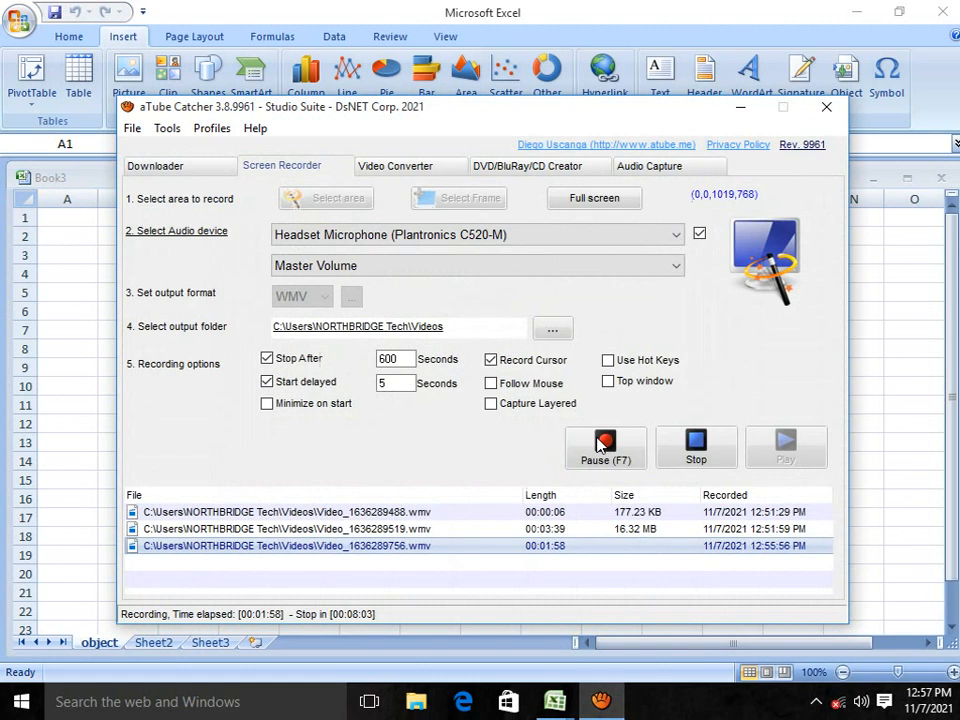
left_click(742, 106)
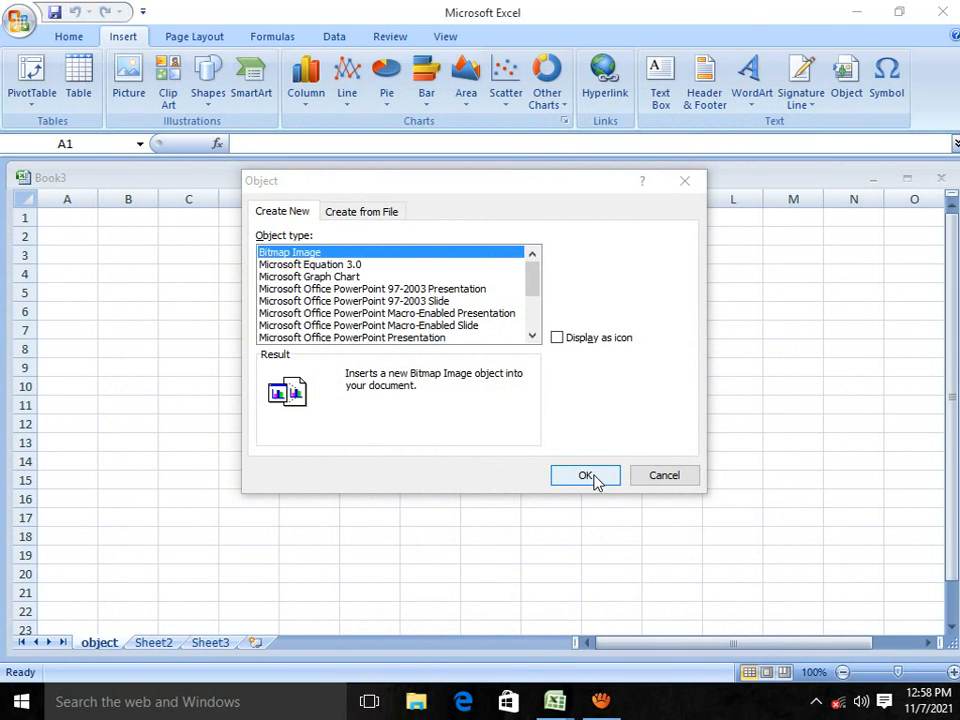
left_click(328, 266)
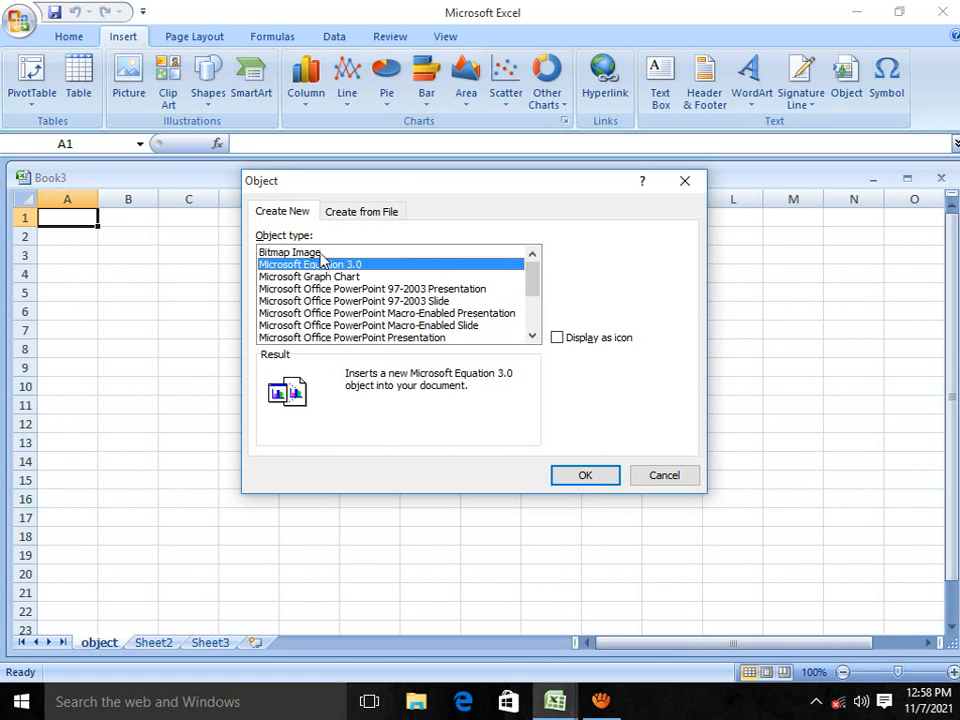
left_click(320, 253)
left_click(580, 476)
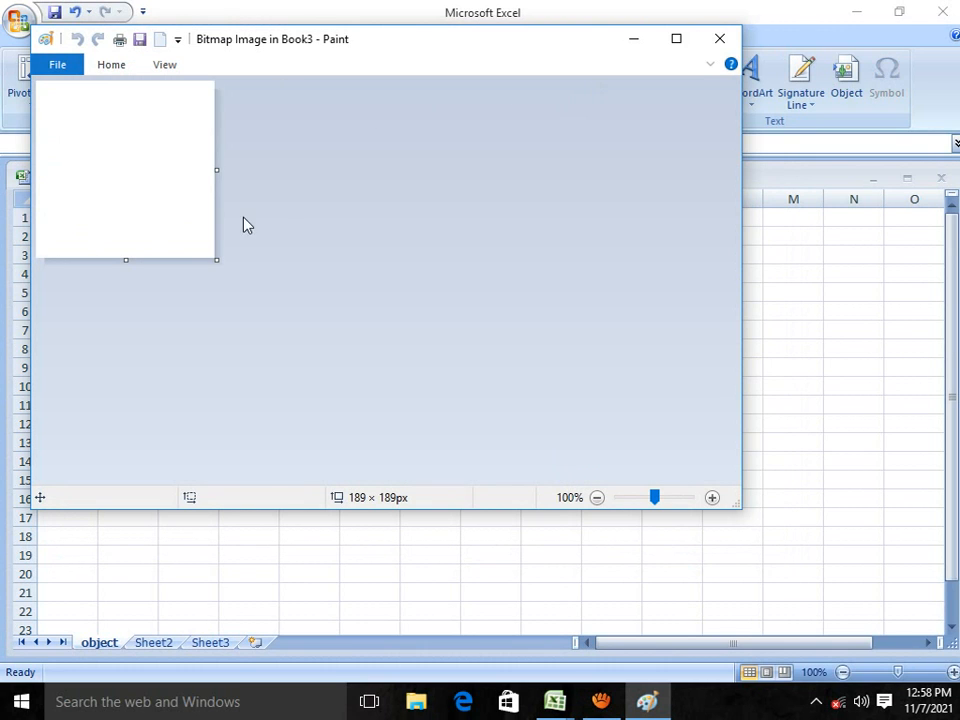
Enlarge the bitmap's canvas to about 651 × 403 px and make the Paint window bigger.
mouse_move(216, 260)
left_mouse_down()
mouse_move(499, 358)
mouse_move(650, 460)
left_mouse_up()
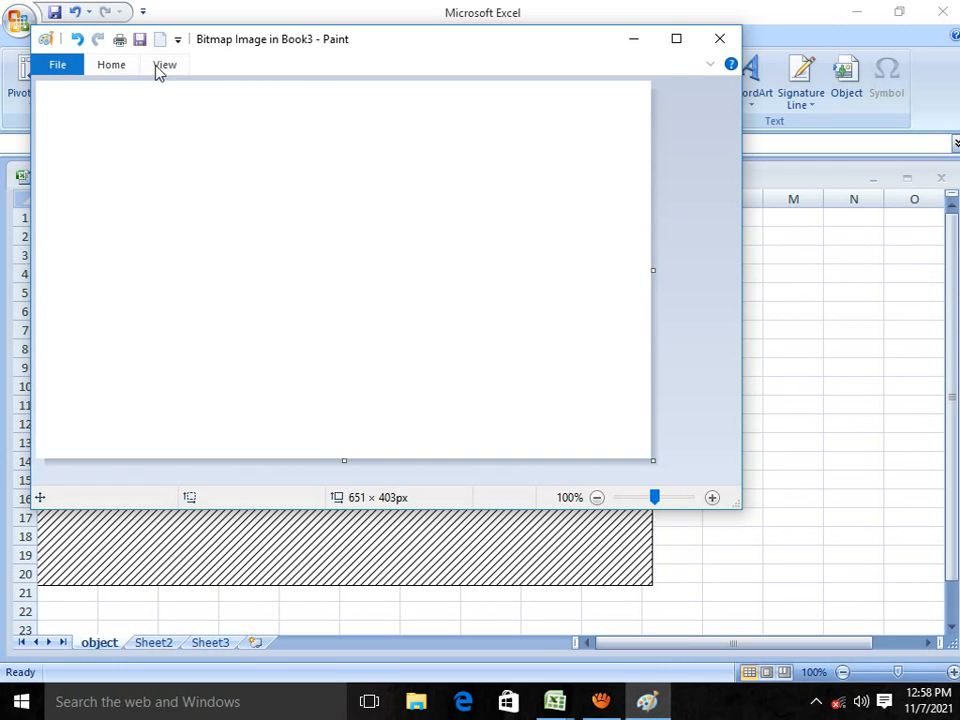
left_click(113, 66)
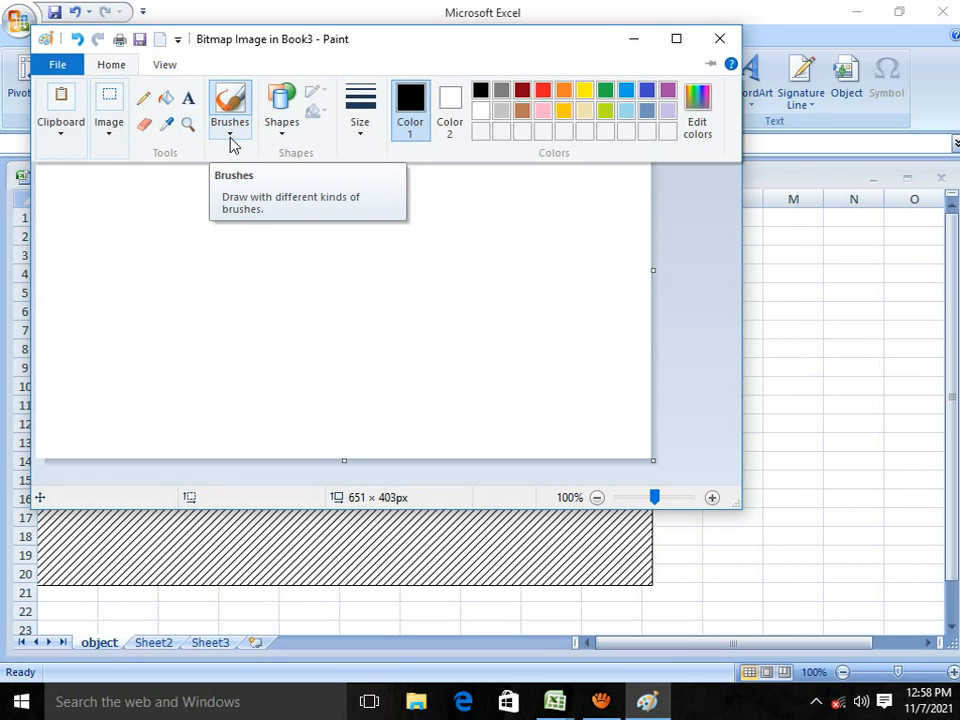
left_click(230, 130)
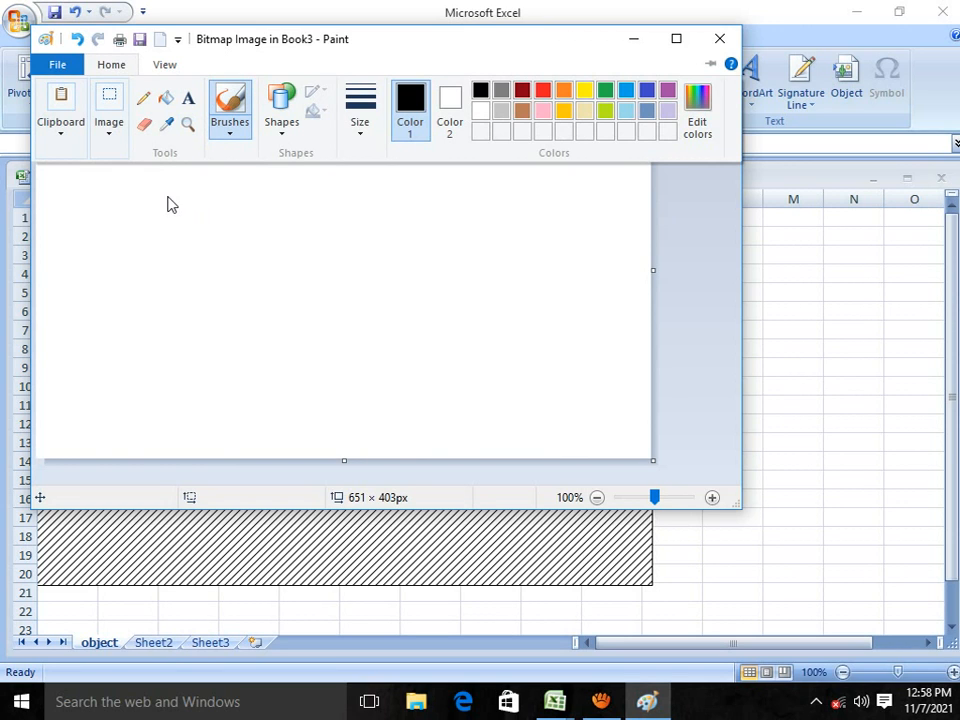
left_click(113, 65)
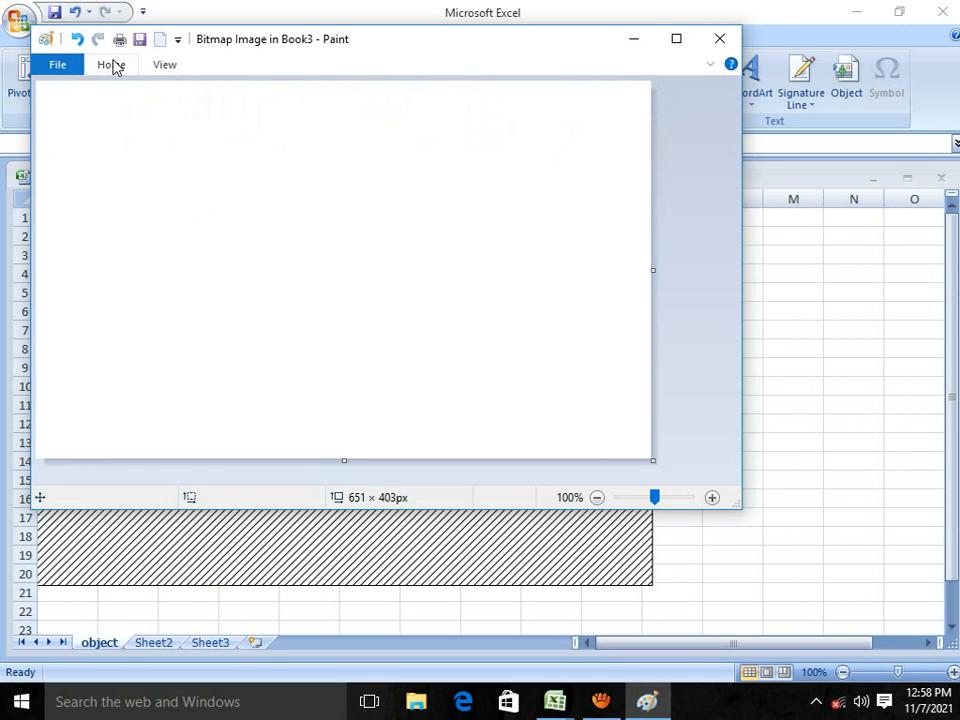
left_click(113, 65)
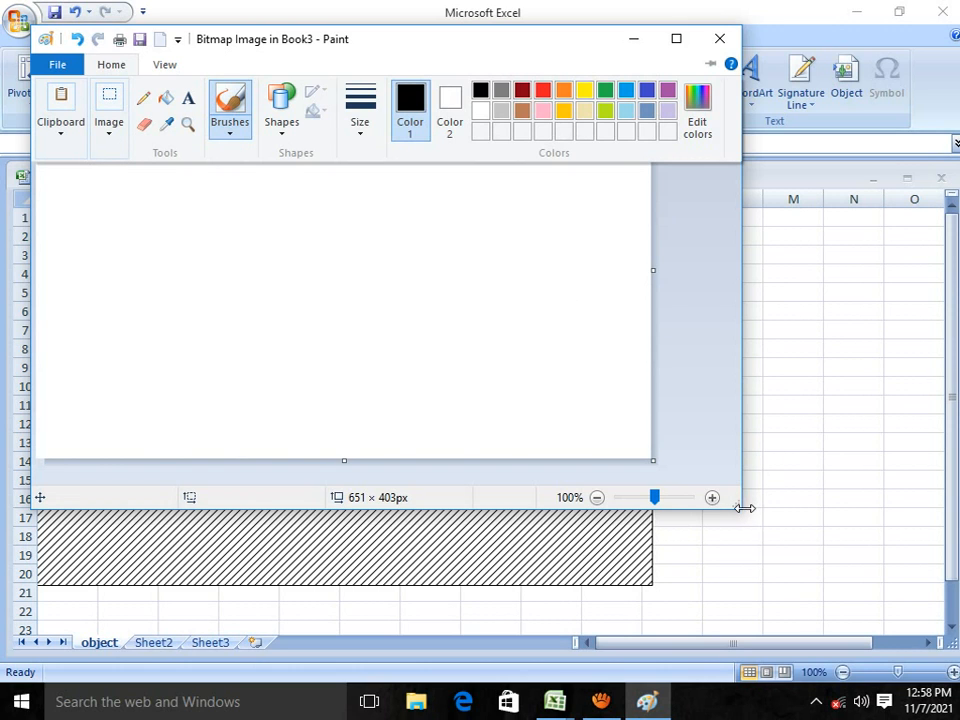
left_click_drag(739, 510, 878, 625)
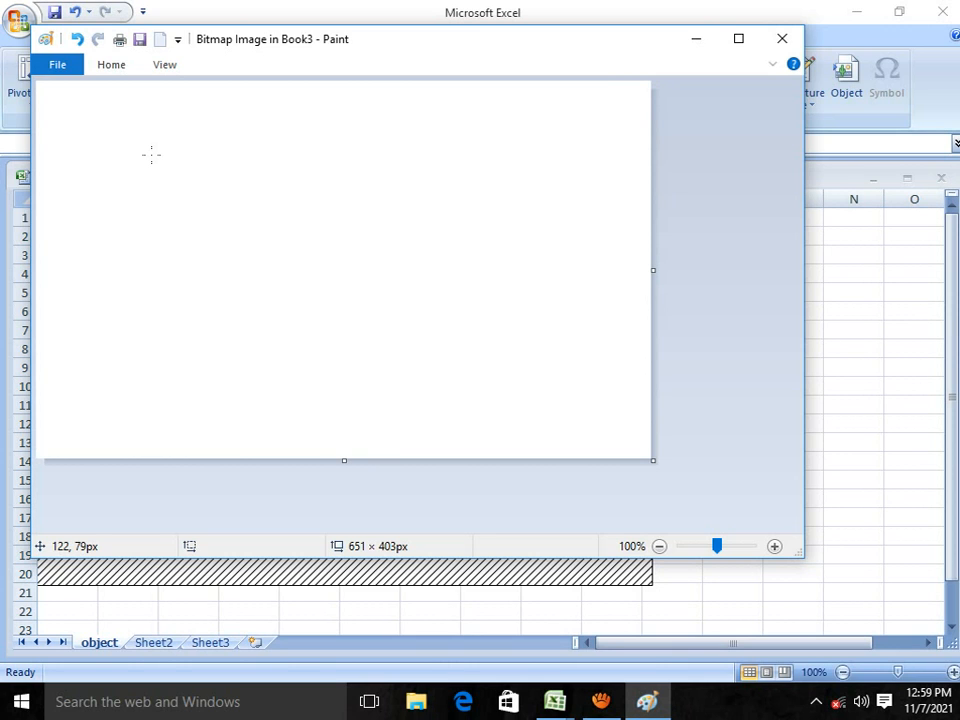
Draw the slanted four-sided roof panel of a house in the upper part of the canvas with the black Pencil.
left_click(106, 66)
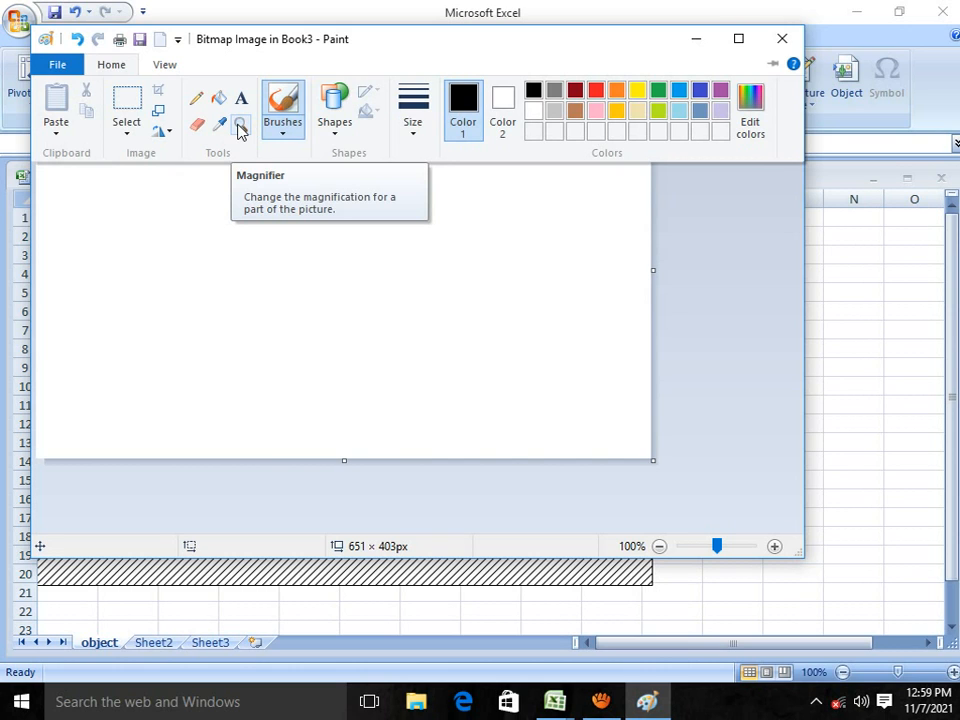
left_click(303, 136)
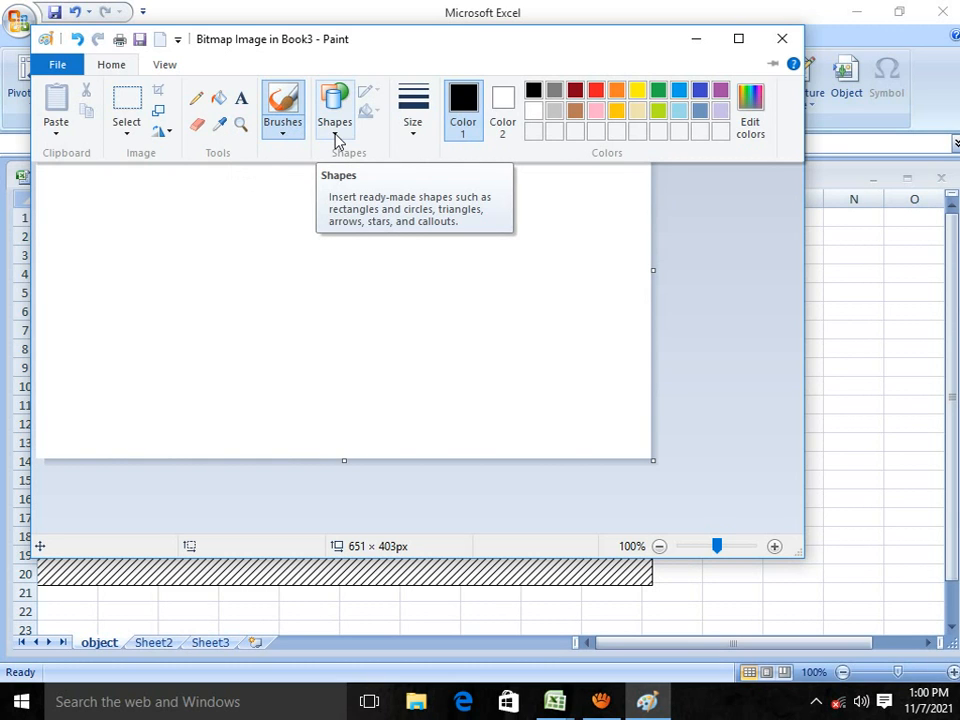
left_click(196, 100)
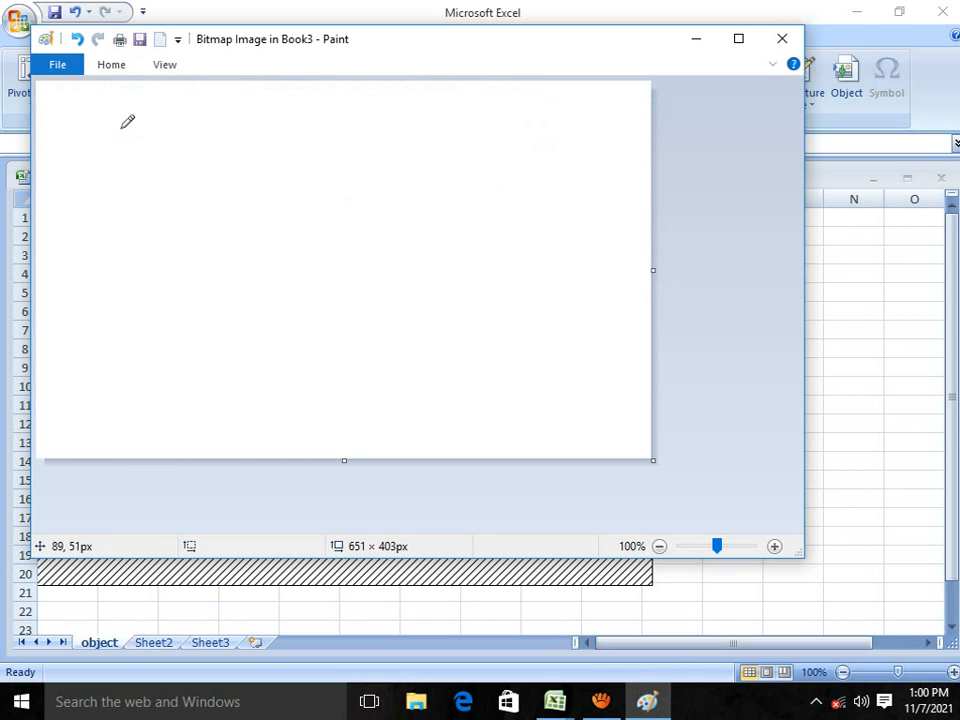
left_click_drag(166, 131, 85, 238)
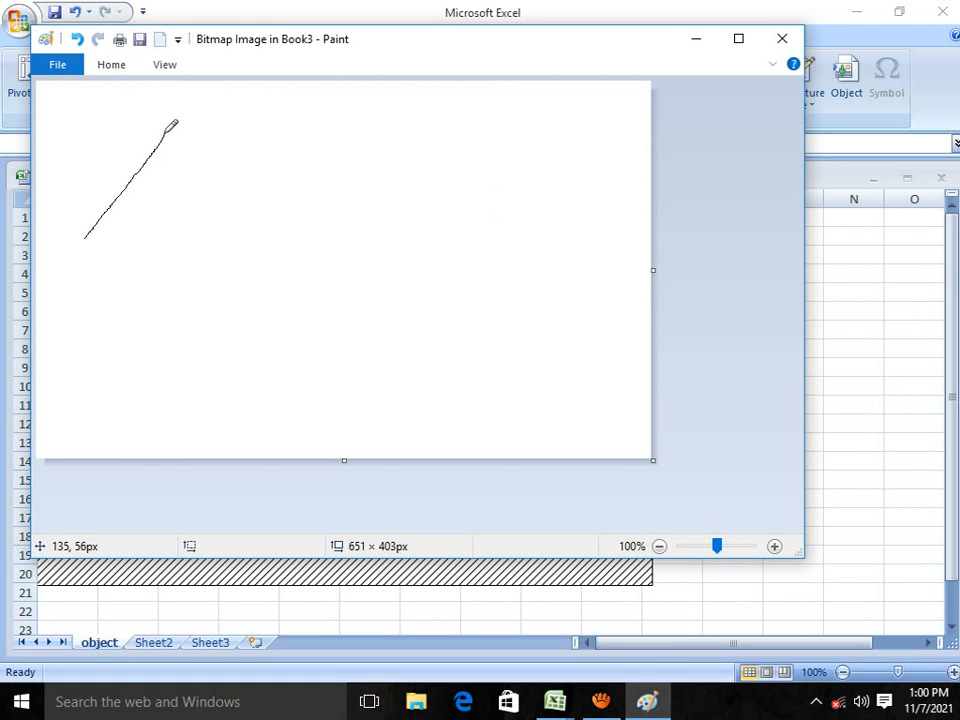
mouse_move(165, 132)
left_mouse_down()
mouse_move(472, 149)
mouse_move(372, 255)
left_mouse_up()
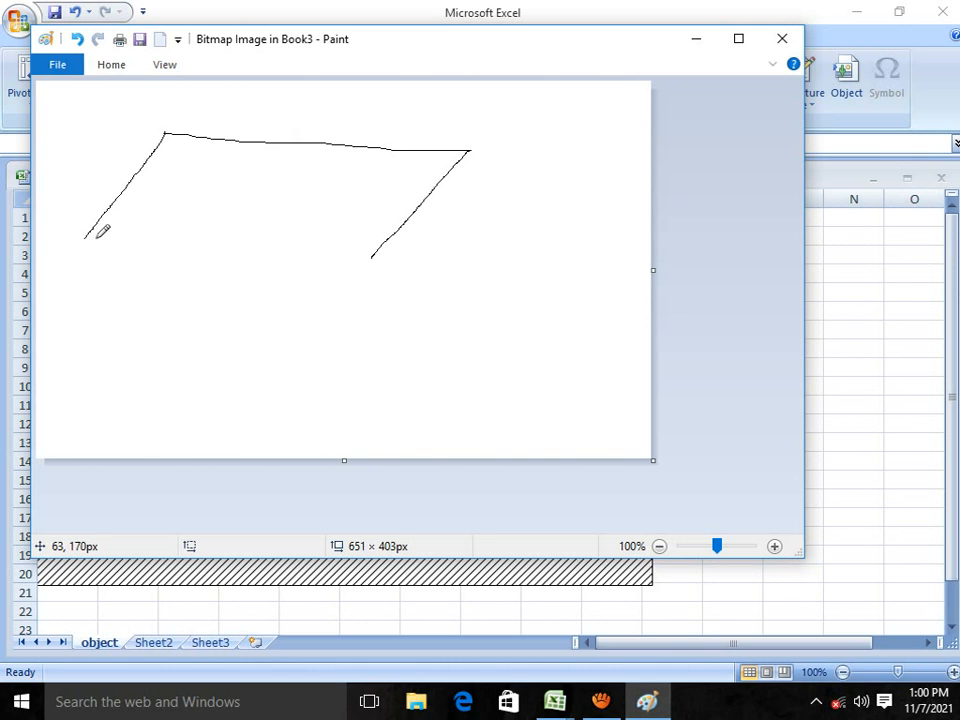
left_click_drag(85, 237, 372, 257)
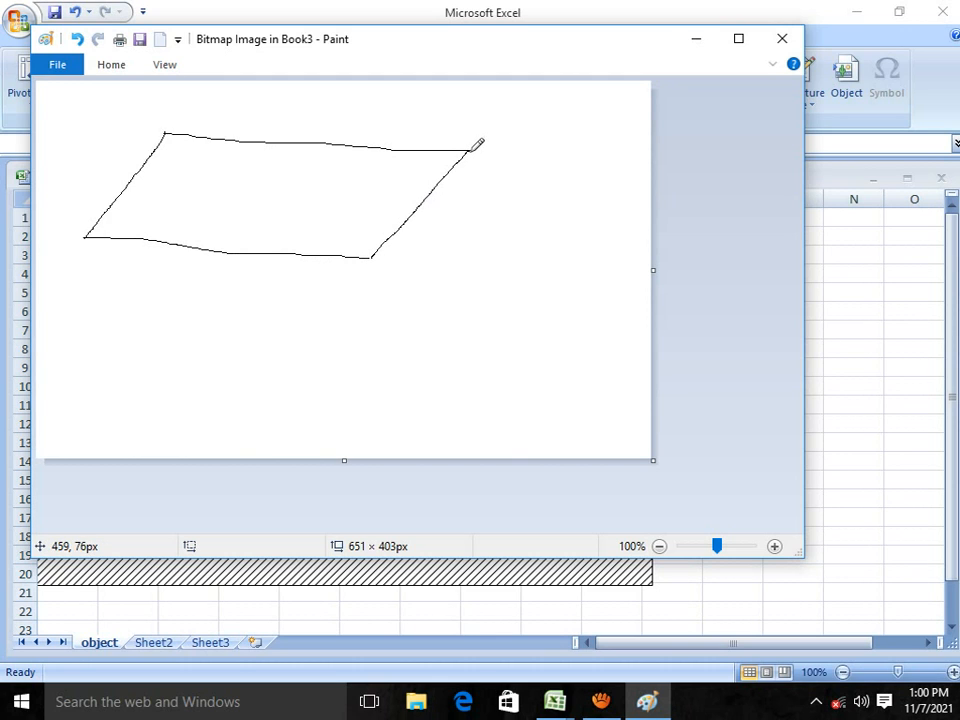
Draw the house's triangular gable beside the roof panel, plus the end wall and the long side wall below.
mouse_move(470, 150)
left_mouse_down()
mouse_move(556, 250)
mouse_move(372, 257)
mouse_move(368, 430)
mouse_move(455, 394)
left_mouse_up()
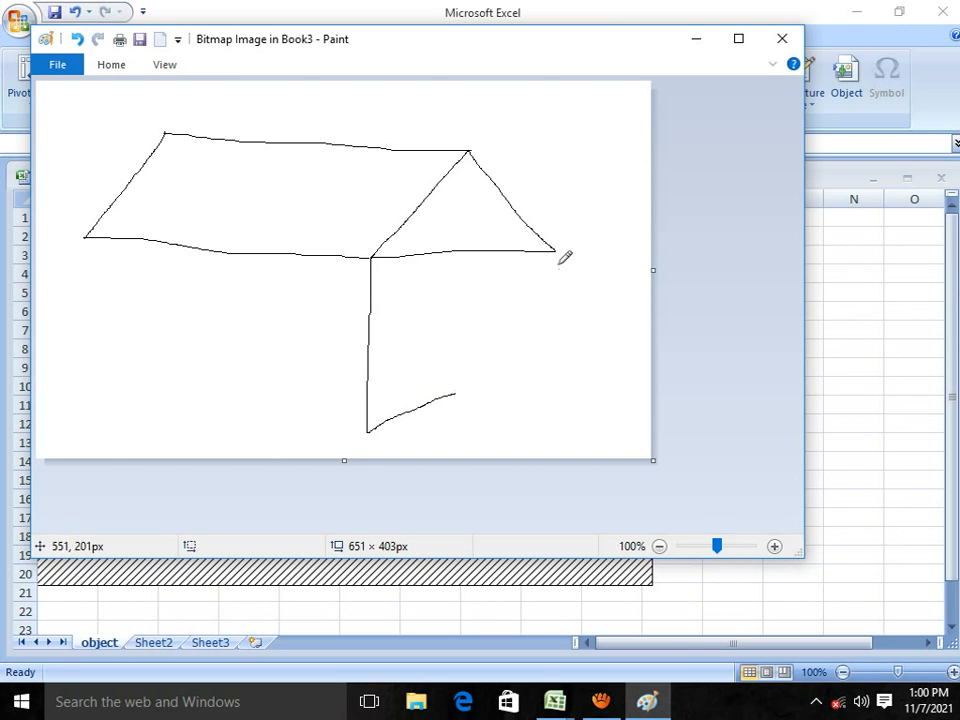
mouse_move(535, 252)
left_mouse_down()
mouse_move(534, 364)
mouse_move(417, 407)
mouse_move(496, 372)
left_mouse_up()
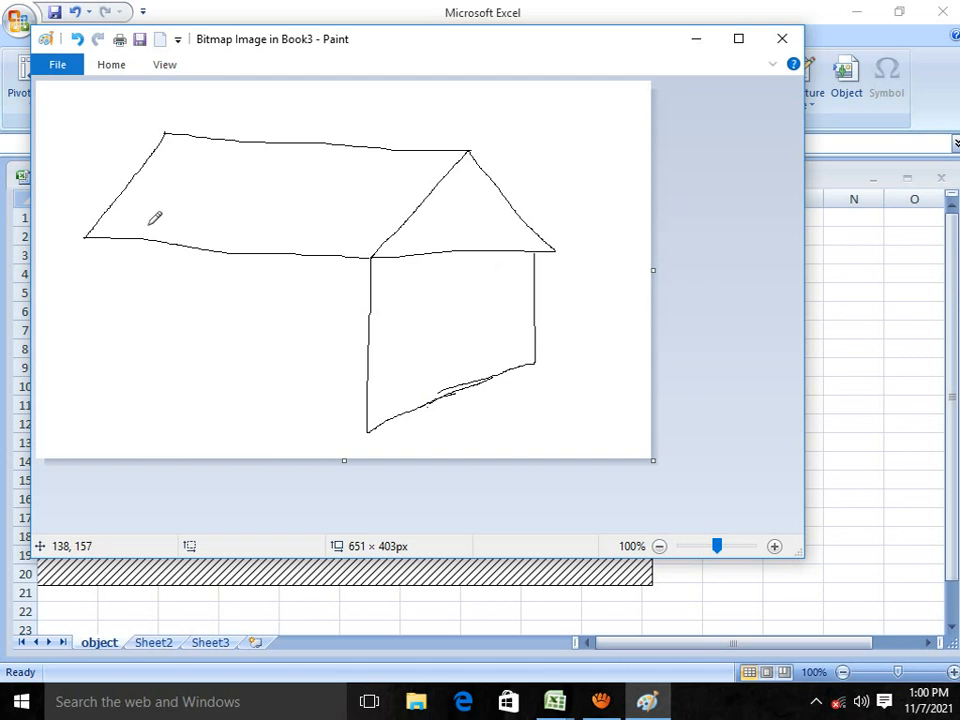
mouse_move(93, 239)
left_mouse_down()
mouse_move(80, 401)
mouse_move(367, 431)
left_mouse_up()
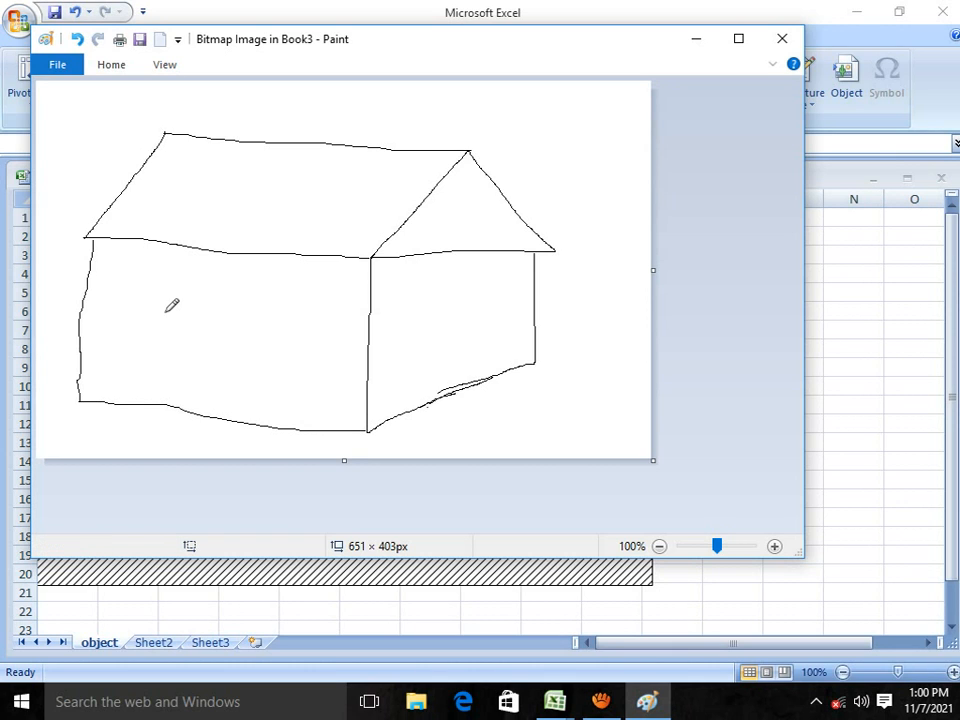
Draw a square window at the left end of the long side wall and a tall door beside it with the black Pencil.
mouse_move(106, 277)
left_mouse_down()
mouse_move(109, 327)
mouse_move(166, 334)
mouse_move(171, 280)
left_mouse_up()
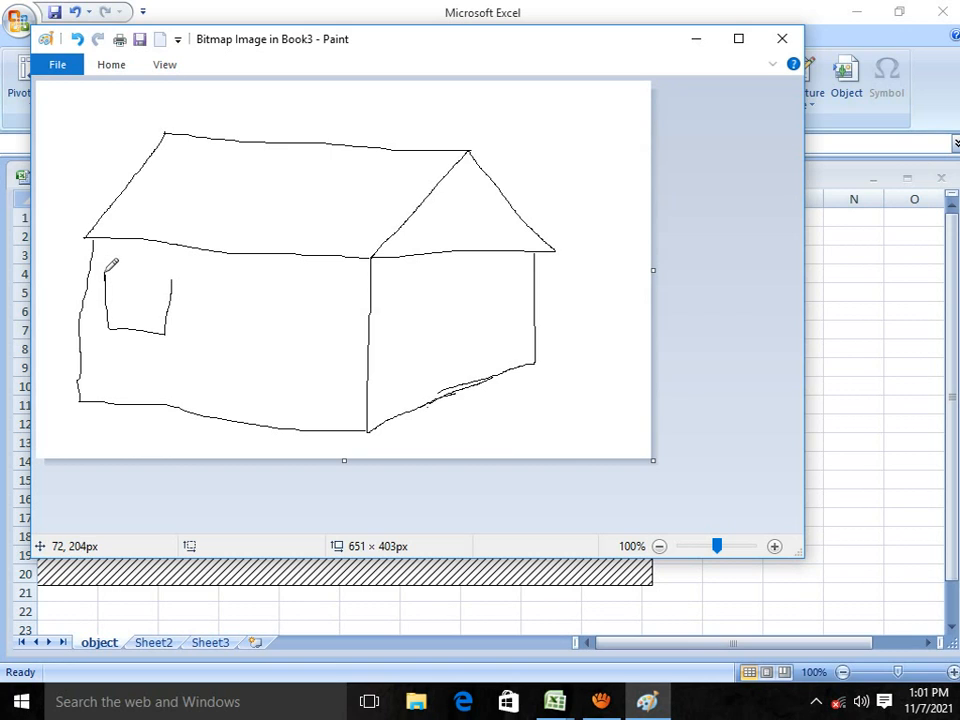
mouse_move(105, 271)
left_mouse_down()
mouse_move(174, 275)
mouse_move(190, 317)
mouse_move(182, 402)
left_mouse_up()
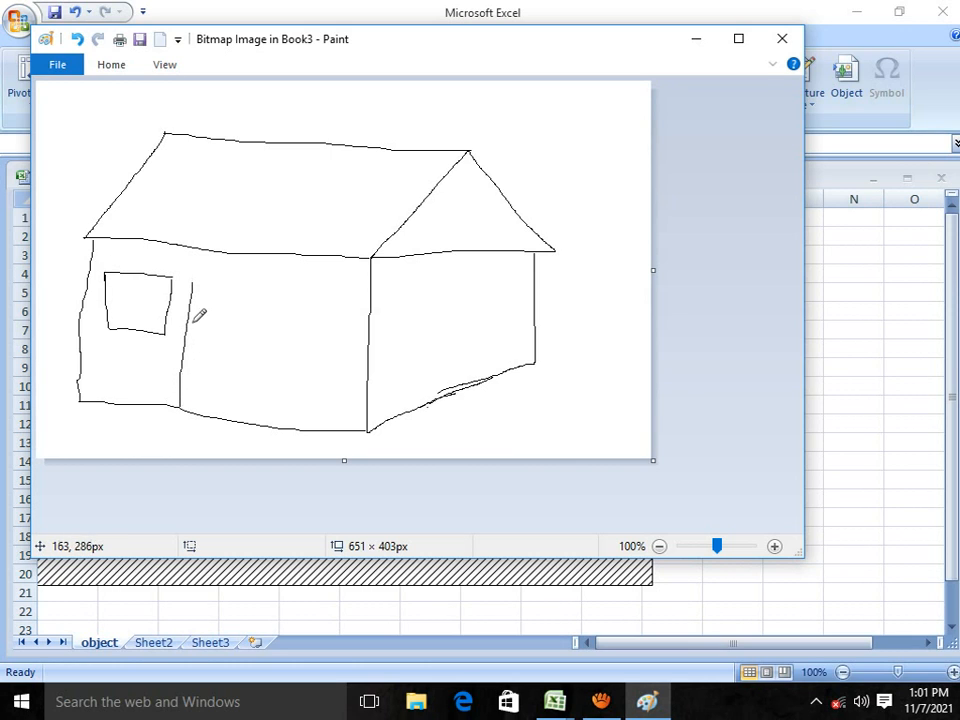
mouse_move(192, 284)
left_mouse_down()
mouse_move(222, 283)
mouse_move(240, 300)
mouse_move(218, 409)
left_mouse_up()
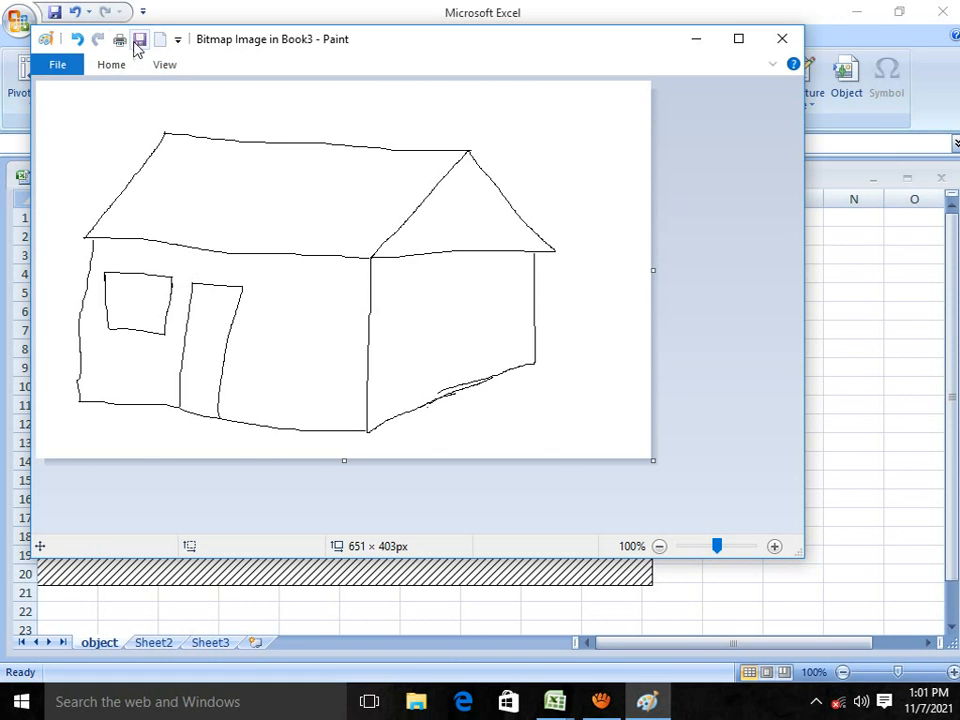
Erase the door's right edge and redraw it more upright, and draw a second square window on the wall to its right.
double_click(112, 65)
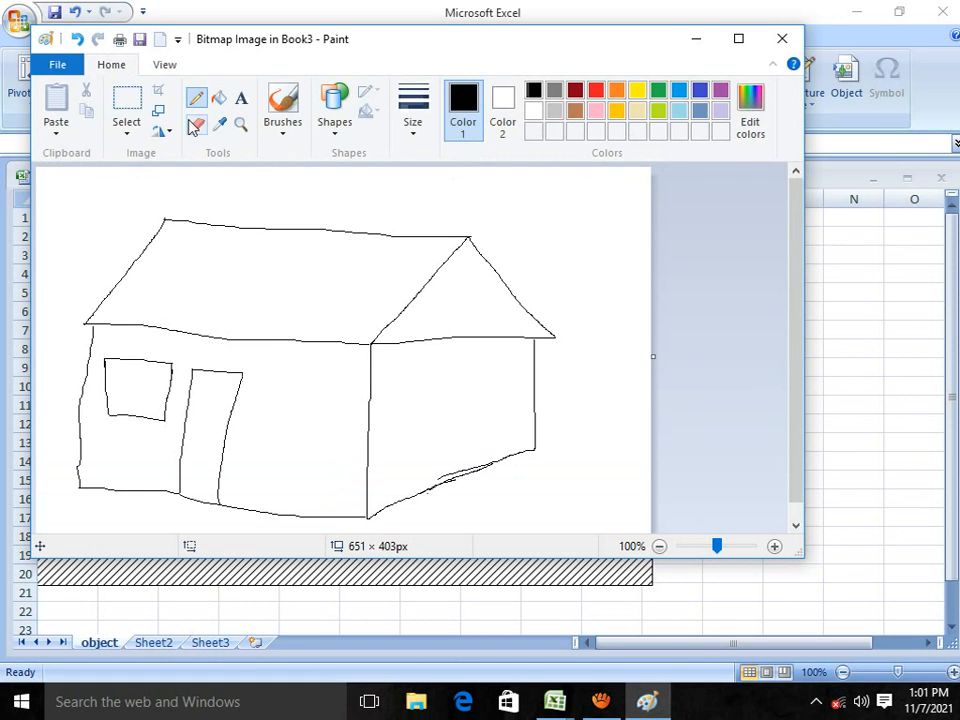
left_click(197, 124)
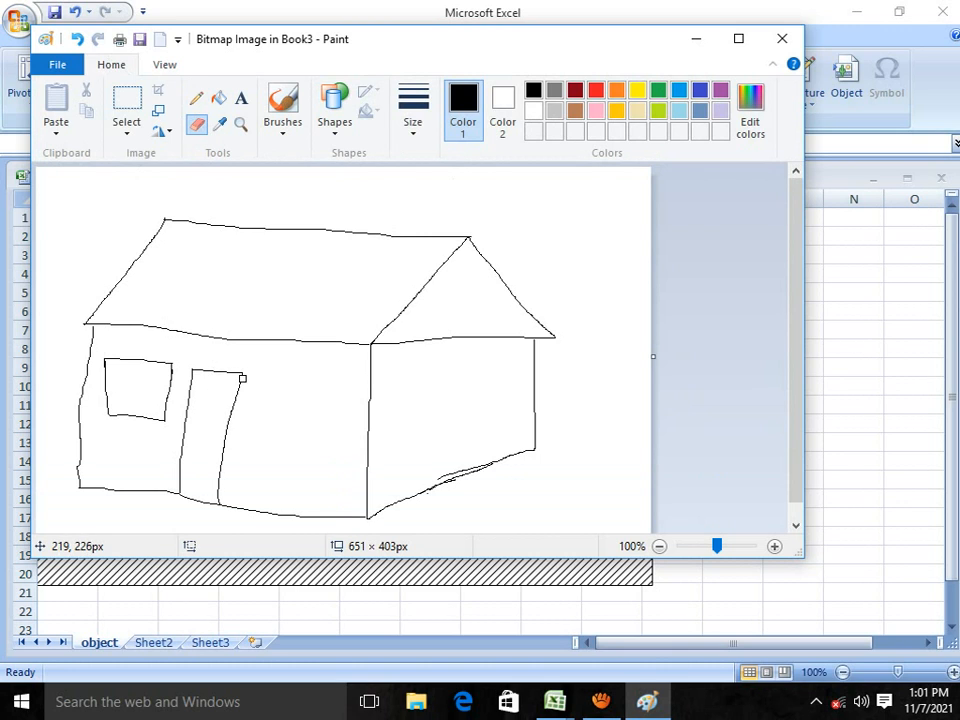
left_click_drag(242, 376, 217, 468)
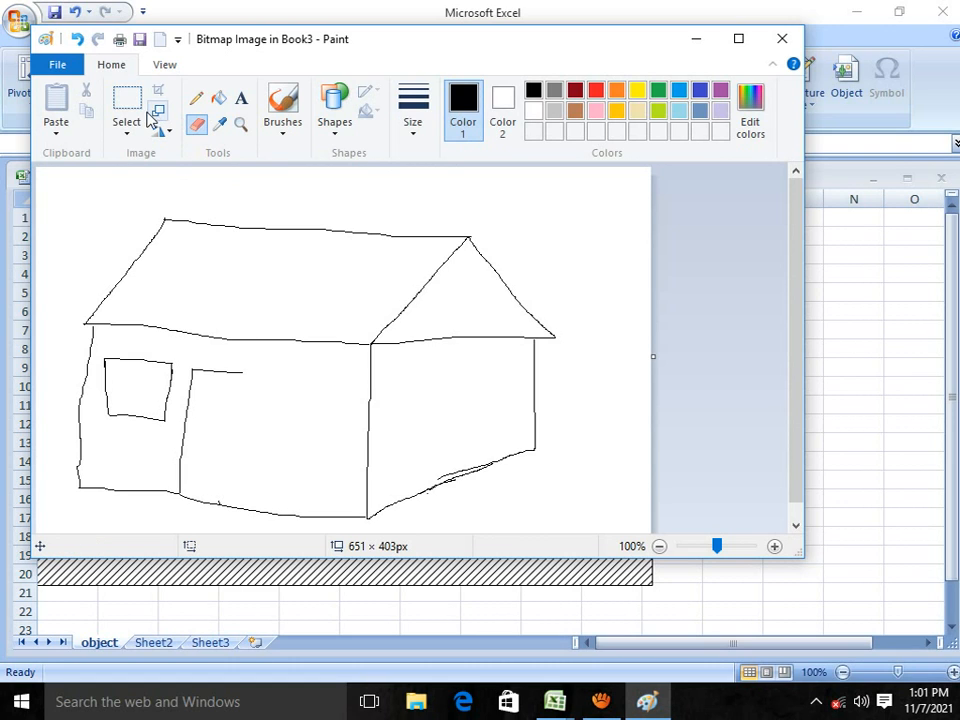
left_click(197, 100)
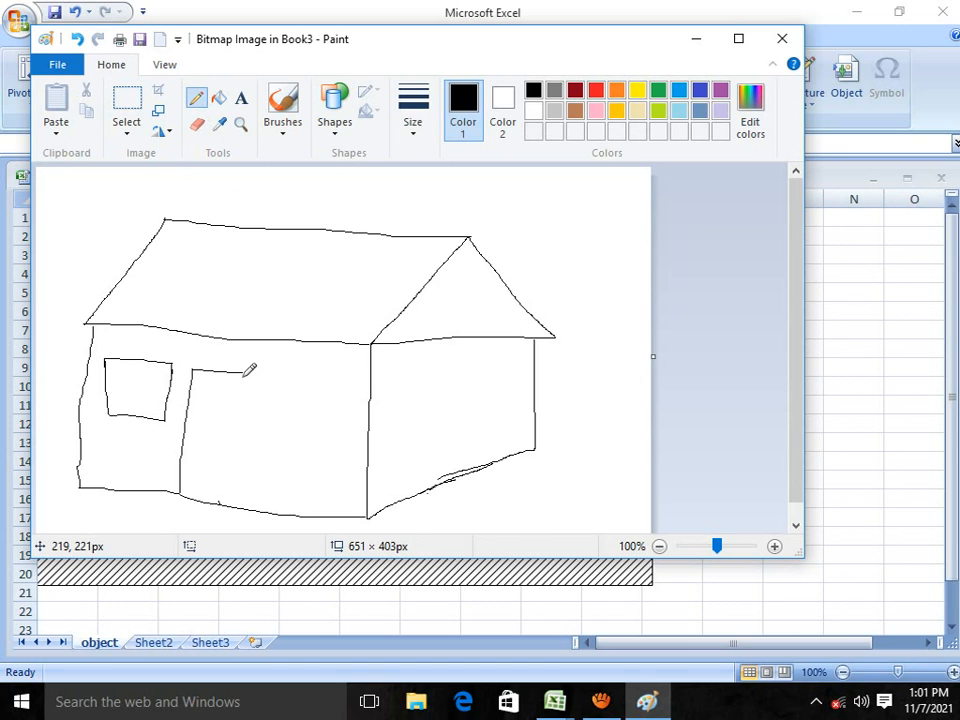
left_click_drag(243, 372, 229, 504)
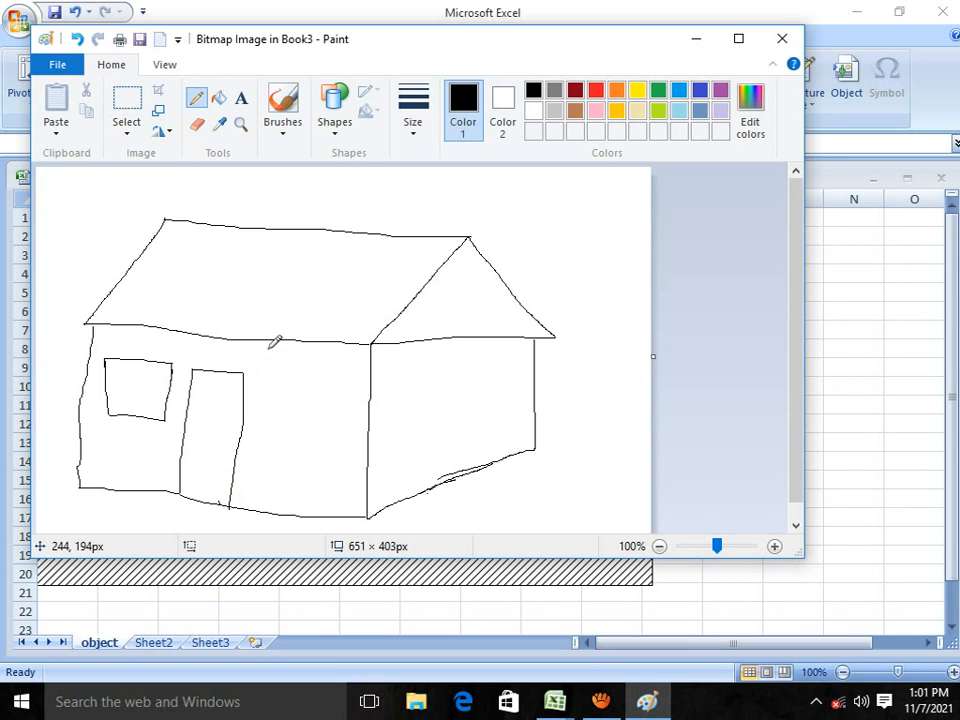
mouse_move(276, 375)
left_mouse_down()
mouse_move(277, 439)
mouse_move(330, 436)
left_mouse_up()
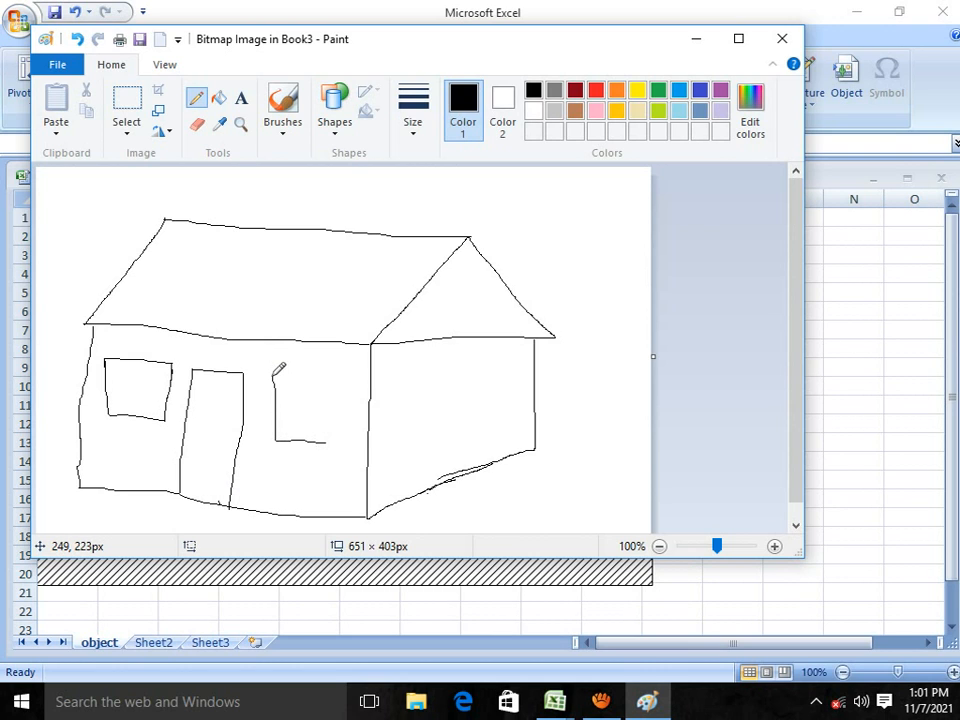
mouse_move(274, 375)
left_mouse_down()
mouse_move(336, 385)
mouse_move(332, 444)
left_mouse_up()
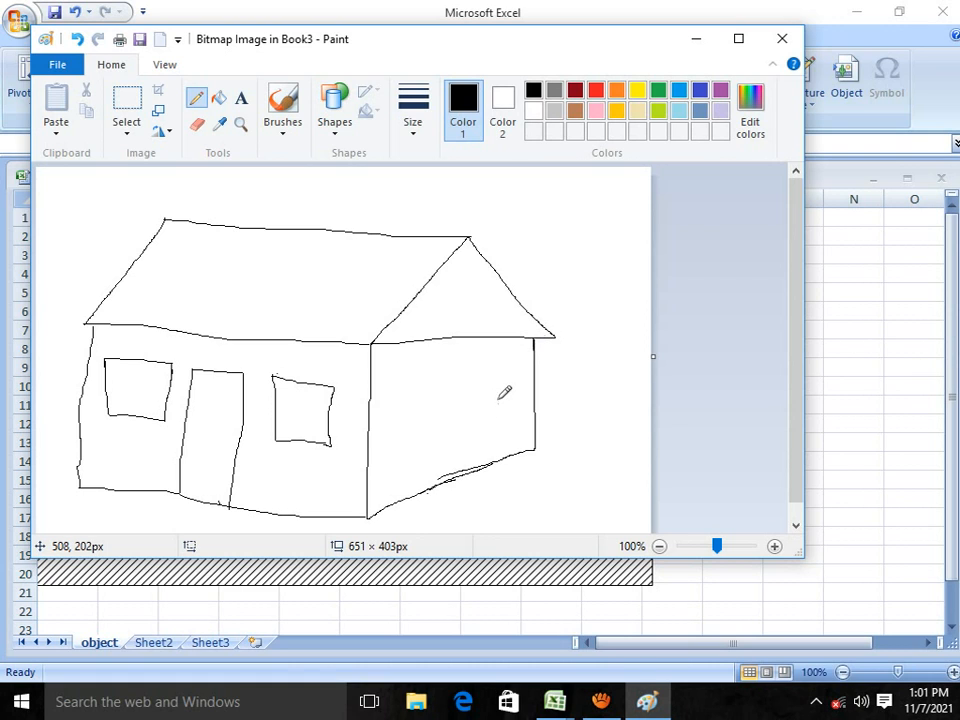
Erase the messy doubled part of the end wall's bottom edge and redraw it as a single clean line.
left_click(196, 124)
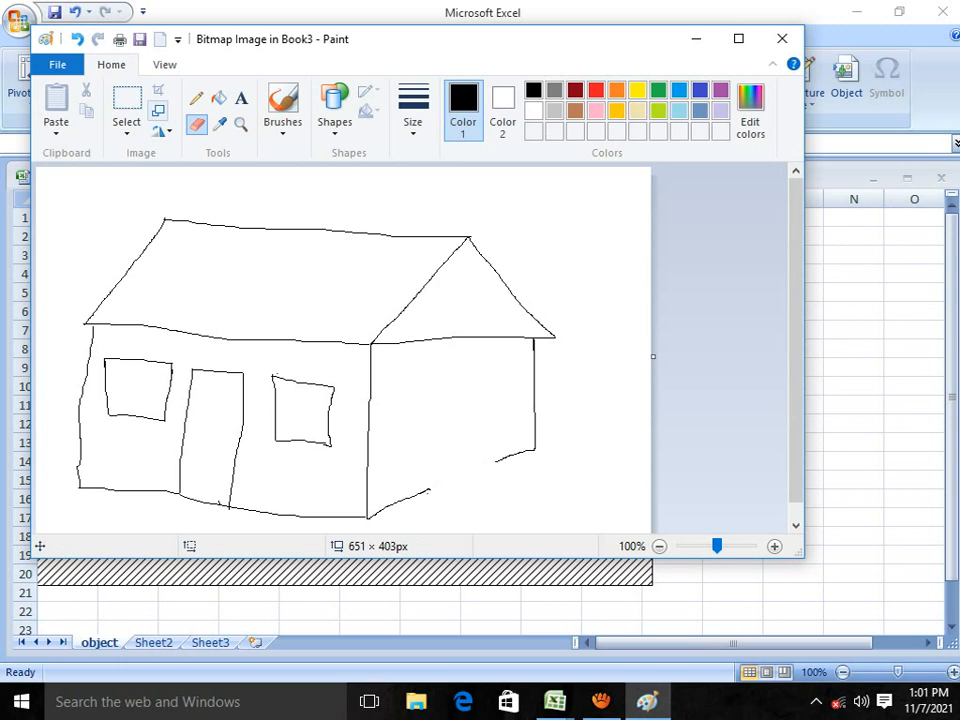
left_click(195, 97)
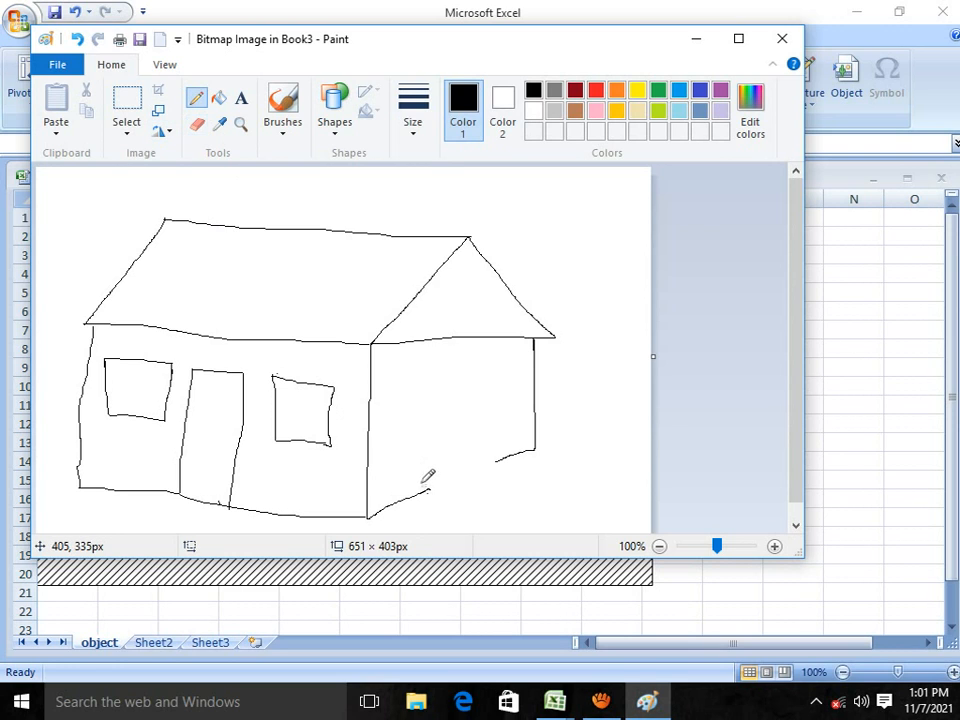
left_click_drag(426, 490, 508, 455)
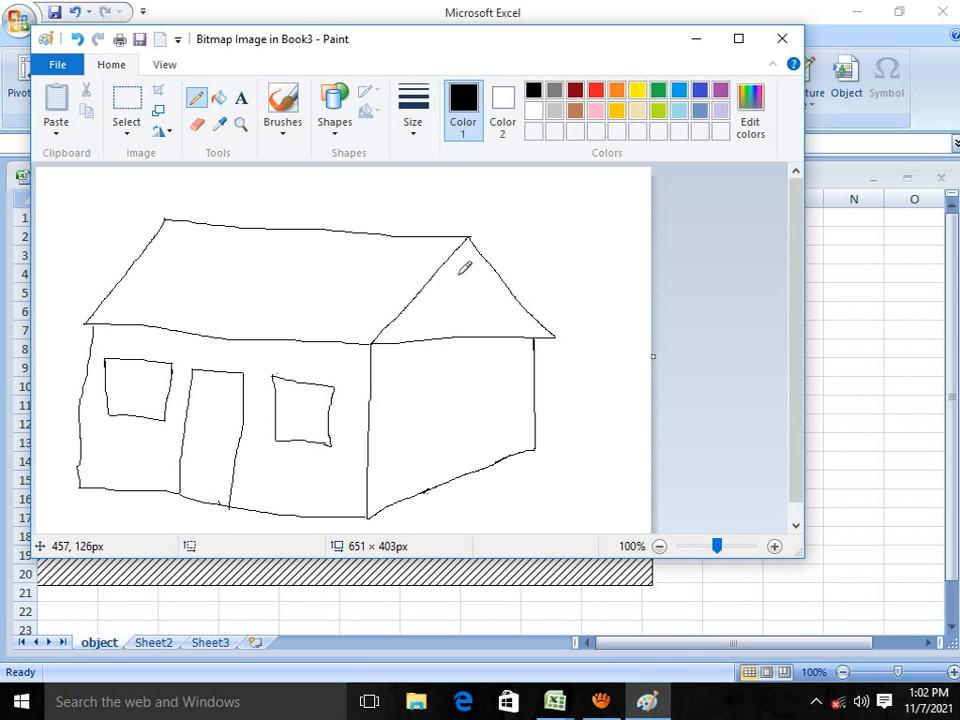
Draw a narrow upright window in the gable and a thin curved ledge along the base of the long side wall.
mouse_move(455, 264)
left_mouse_down()
mouse_move(452, 319)
mouse_move(482, 316)
mouse_move(473, 253)
mouse_move(458, 262)
left_mouse_up()
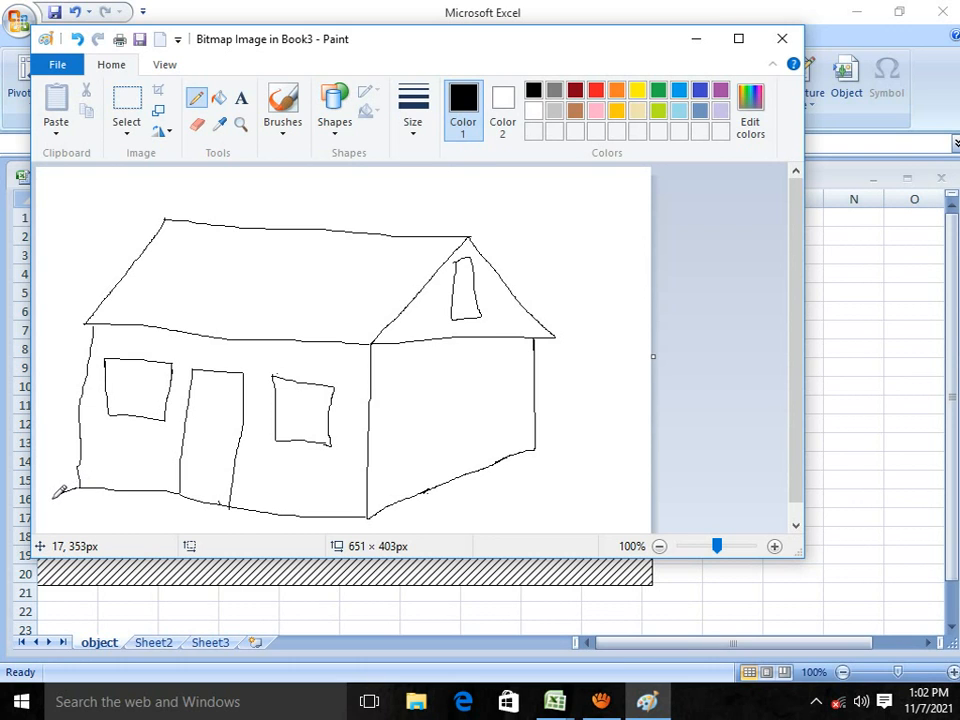
mouse_move(53, 497)
left_mouse_down()
mouse_move(270, 526)
mouse_move(366, 518)
left_mouse_up()
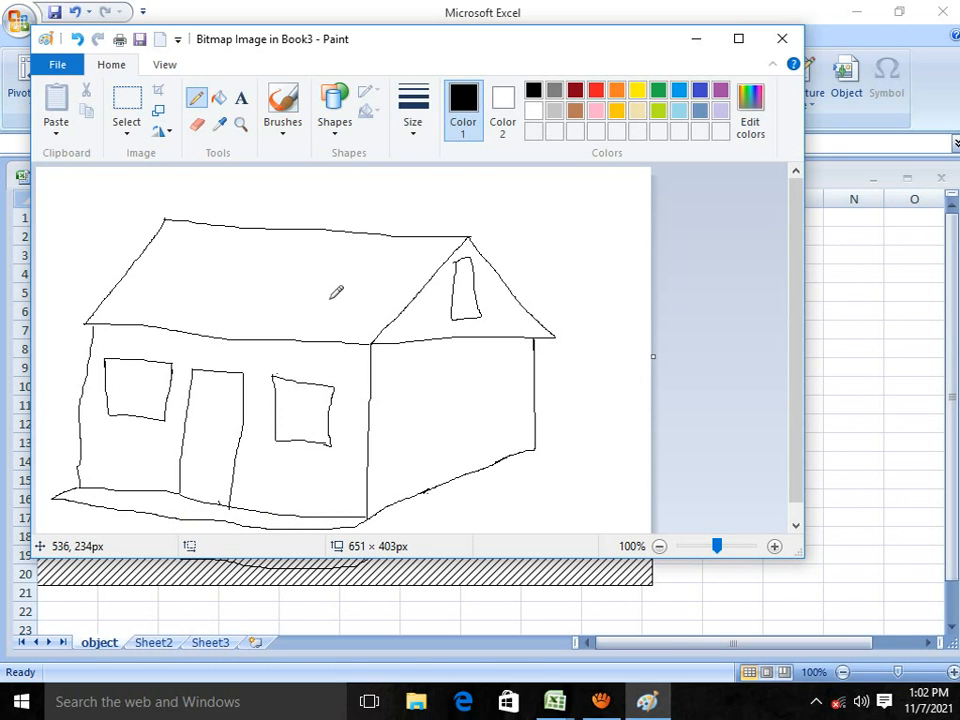
Draw twelve slanted lines dividing the roof panel into strips, and a small triangular handle on the door's right edge.
left_click_drag(177, 243, 128, 317)
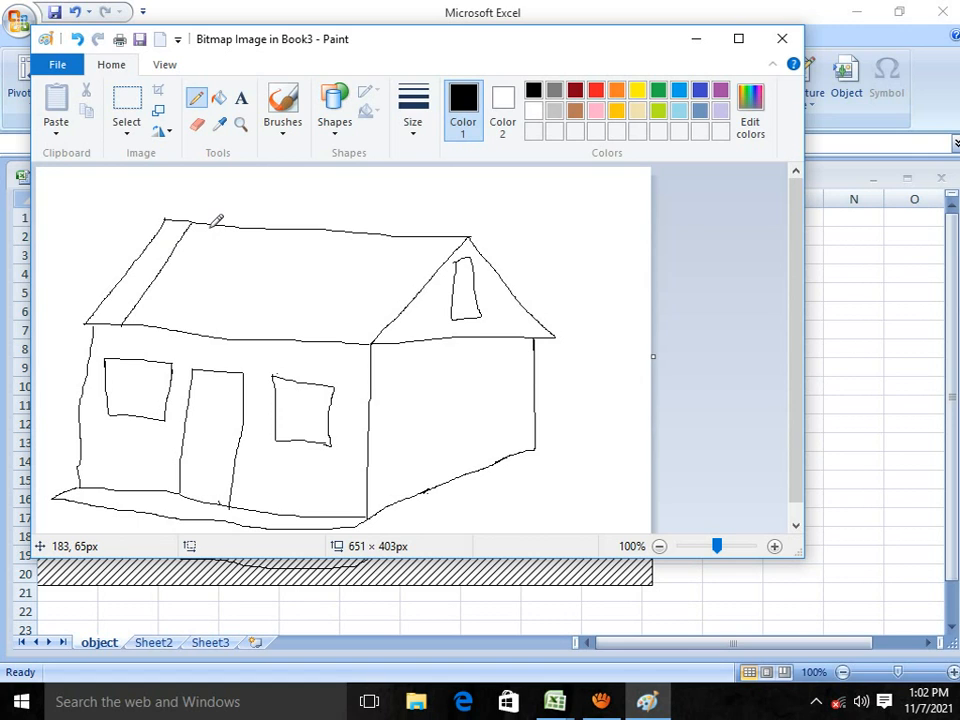
left_click_drag(208, 230, 150, 320)
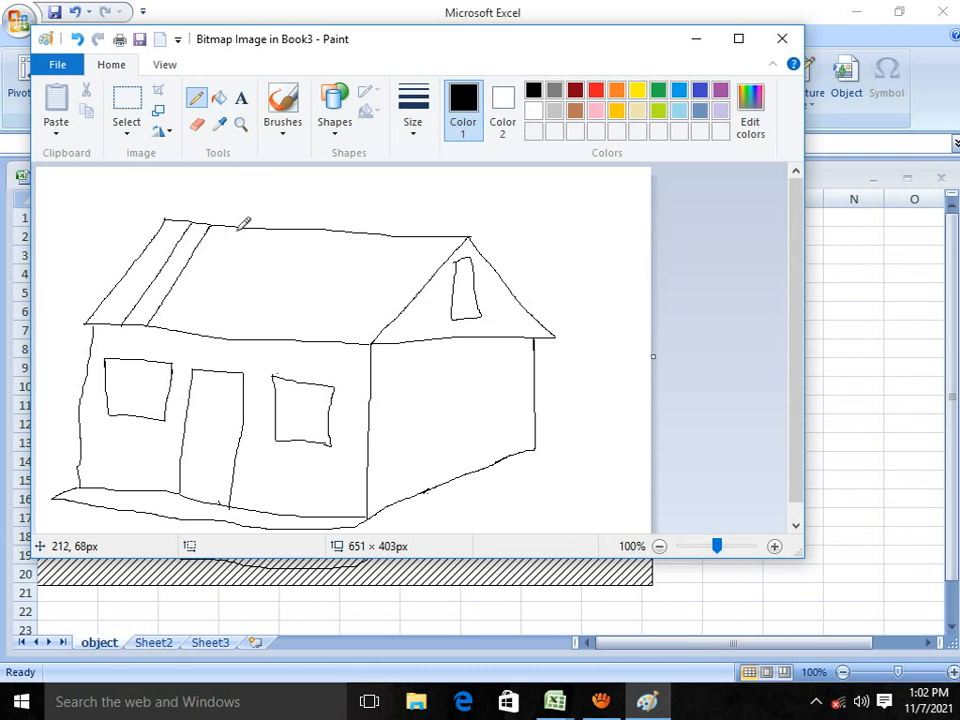
left_click_drag(238, 225, 183, 325)
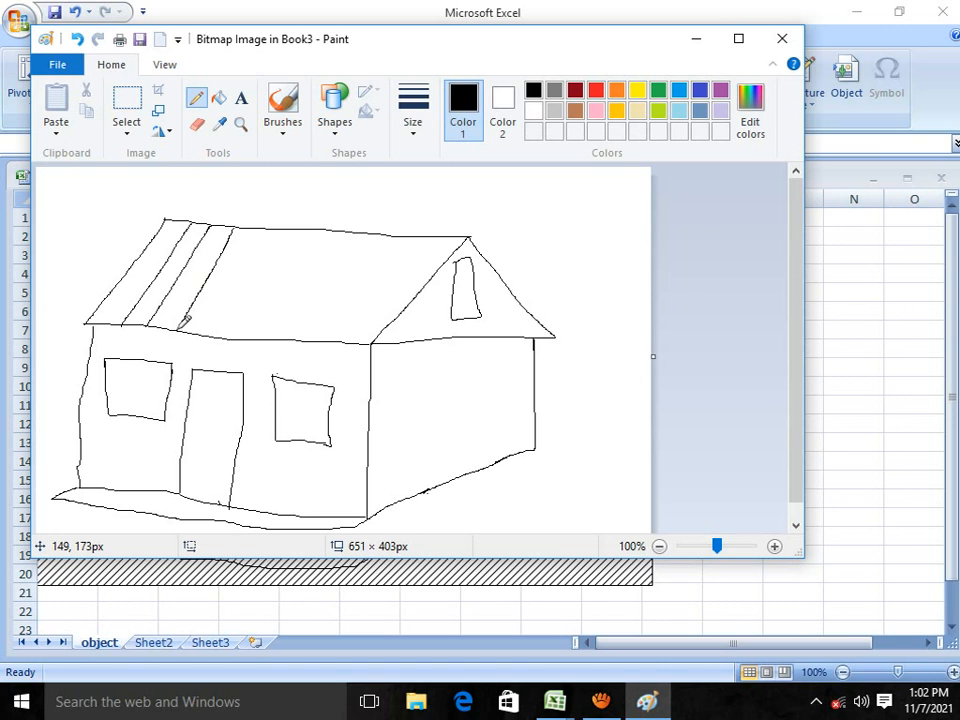
left_click_drag(257, 229, 201, 326)
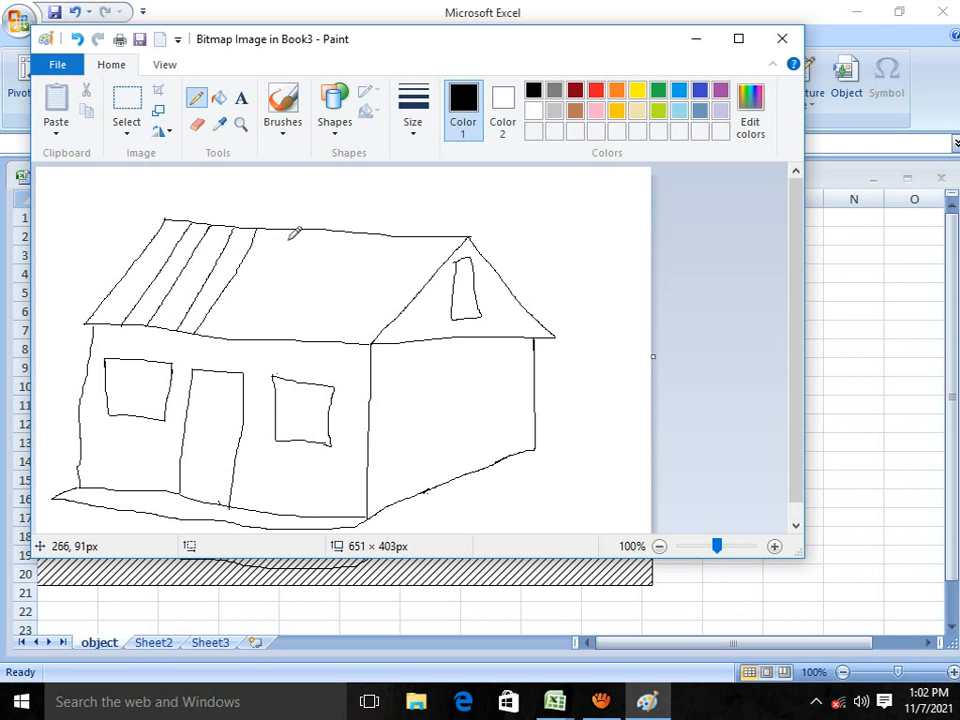
left_click_drag(278, 239, 204, 340)
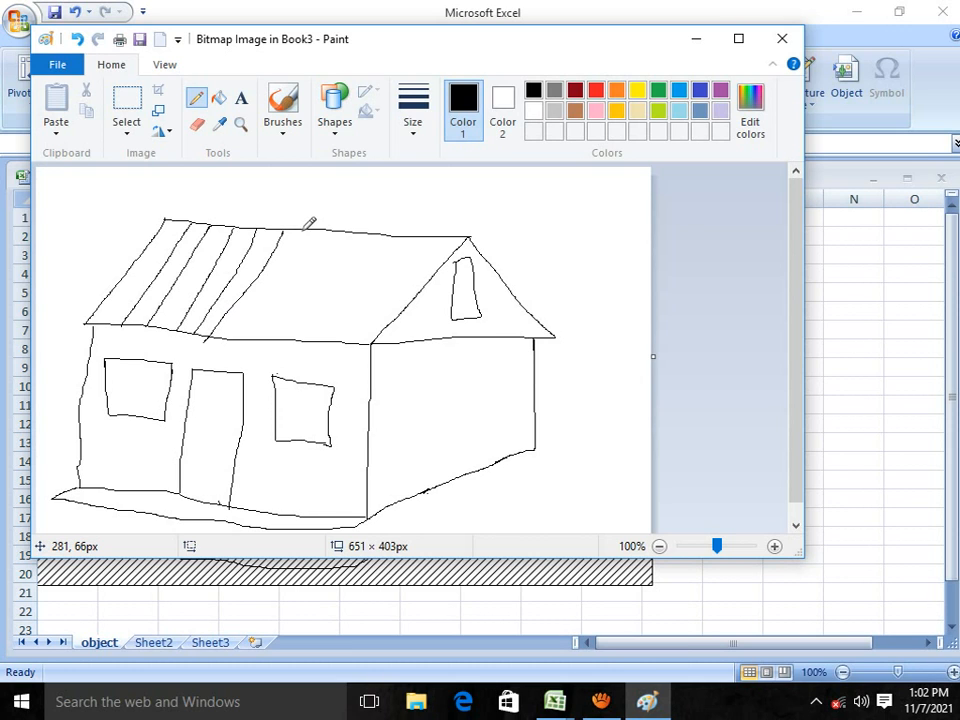
left_click_drag(301, 231, 243, 331)
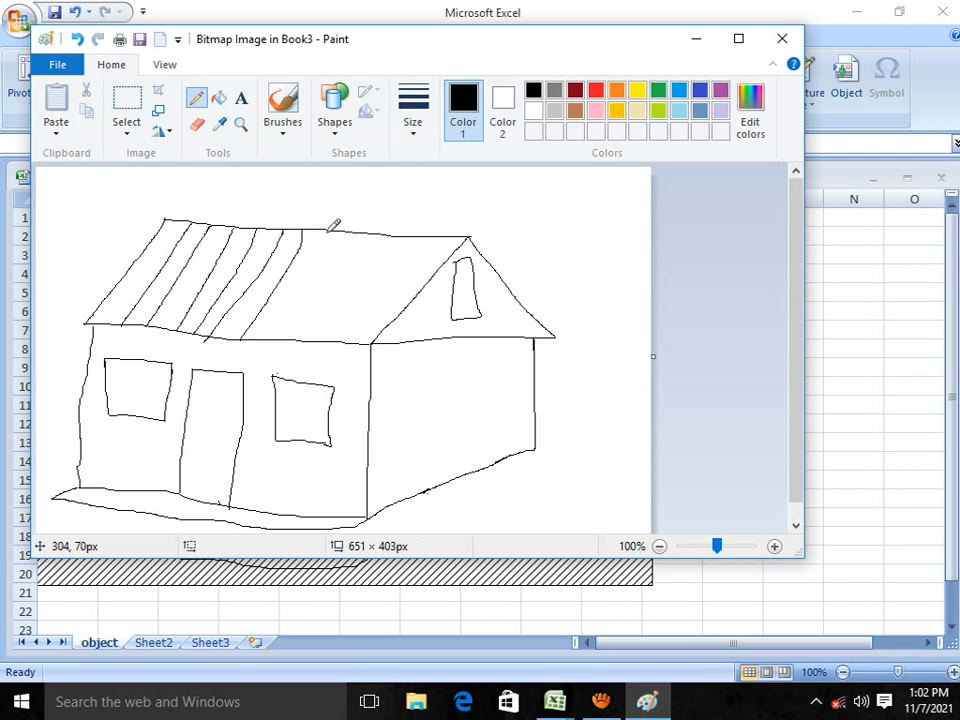
left_click_drag(330, 230, 268, 330)
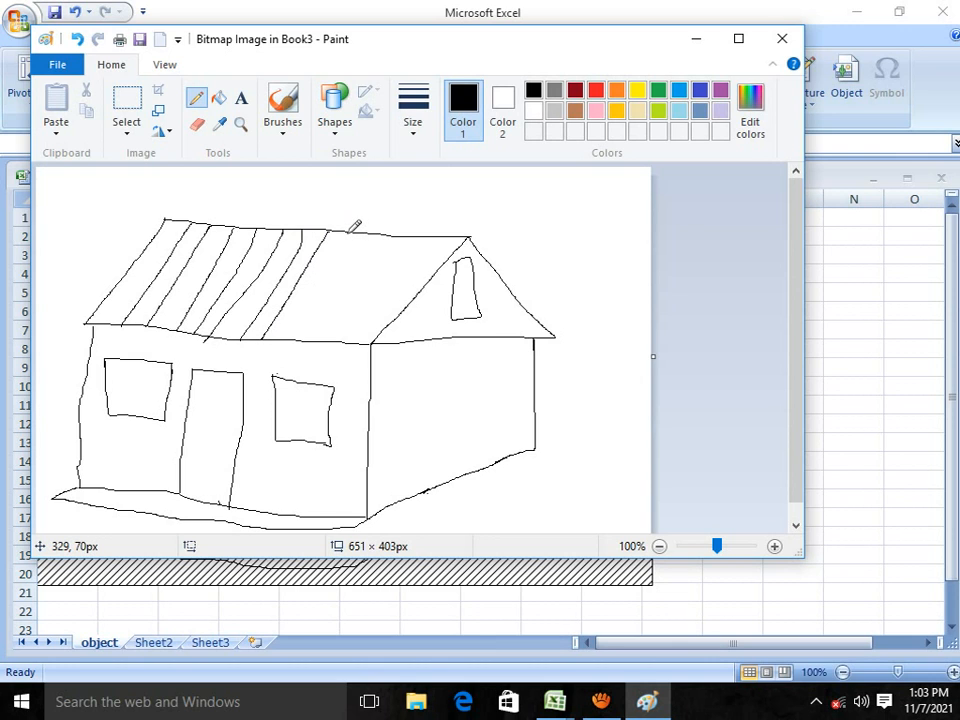
left_click_drag(349, 232, 300, 321)
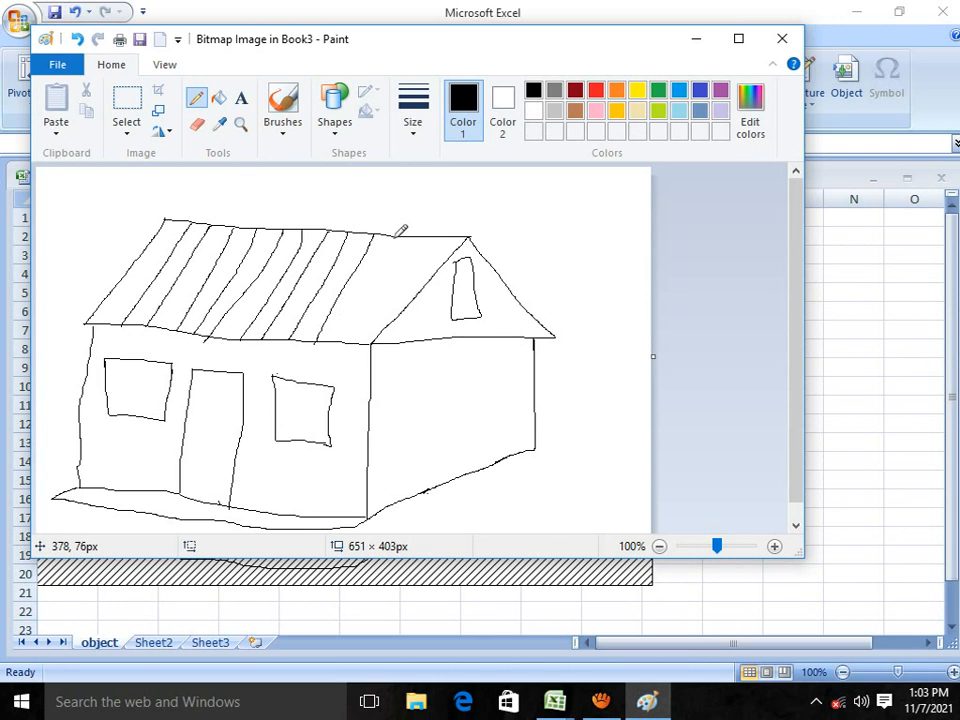
left_click_drag(400, 230, 342, 321)
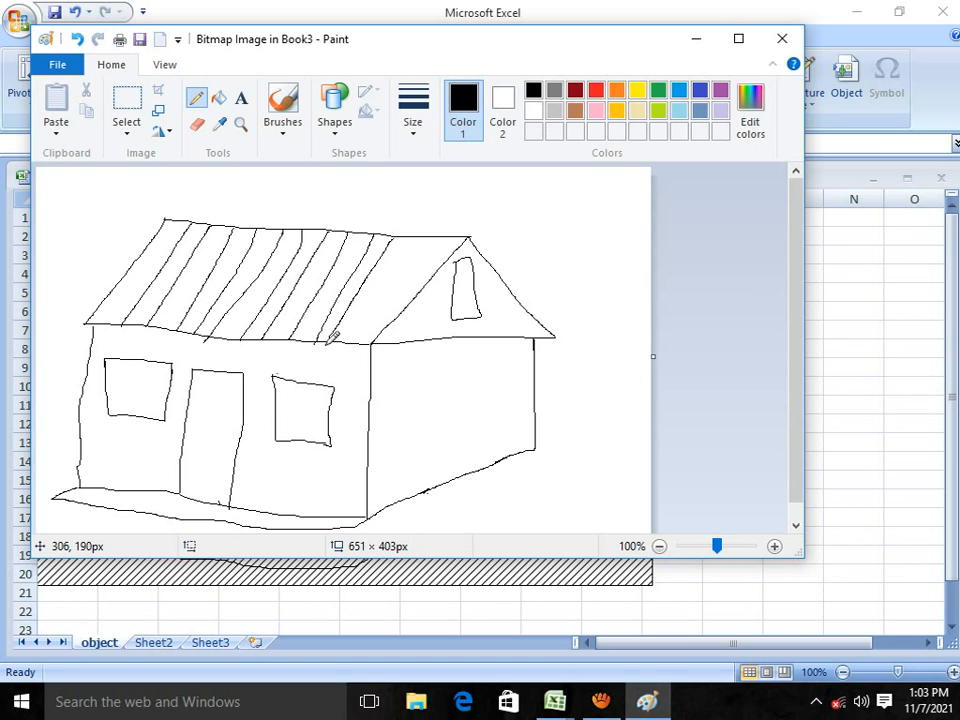
left_click_drag(420, 235, 343, 342)
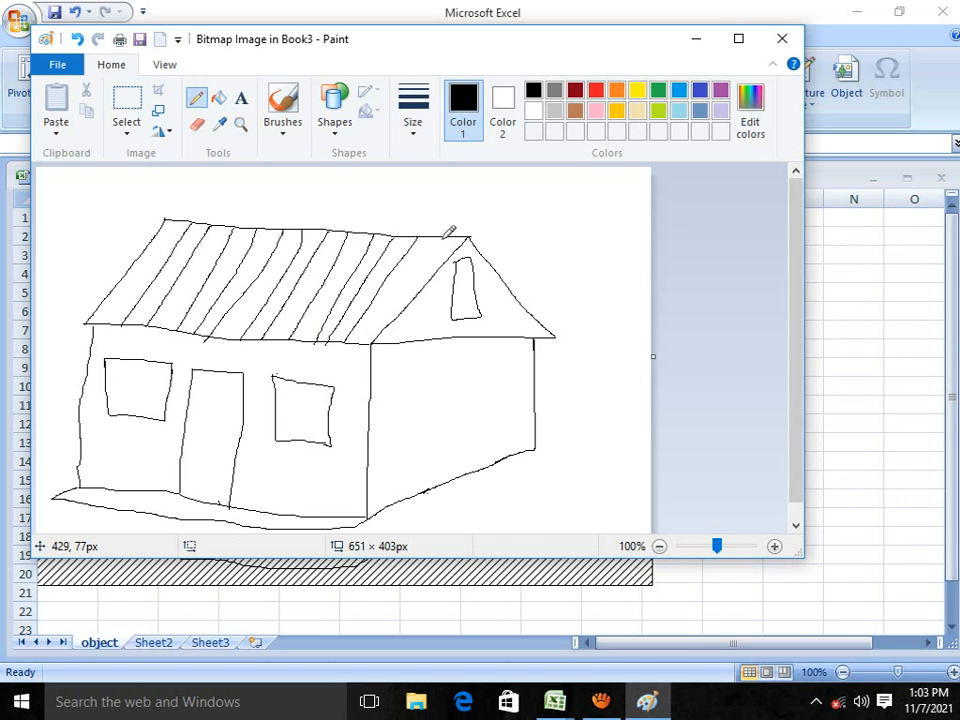
left_click_drag(443, 241, 377, 330)
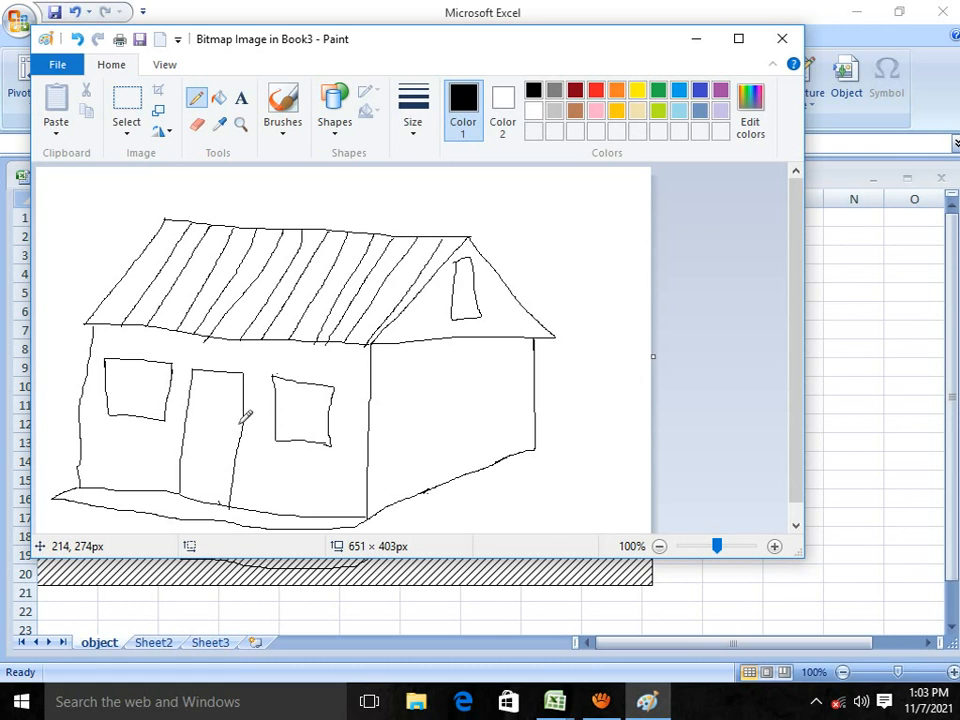
mouse_move(240, 422)
left_mouse_down()
mouse_move(212, 422)
mouse_move(240, 441)
mouse_move(242, 424)
left_mouse_up()
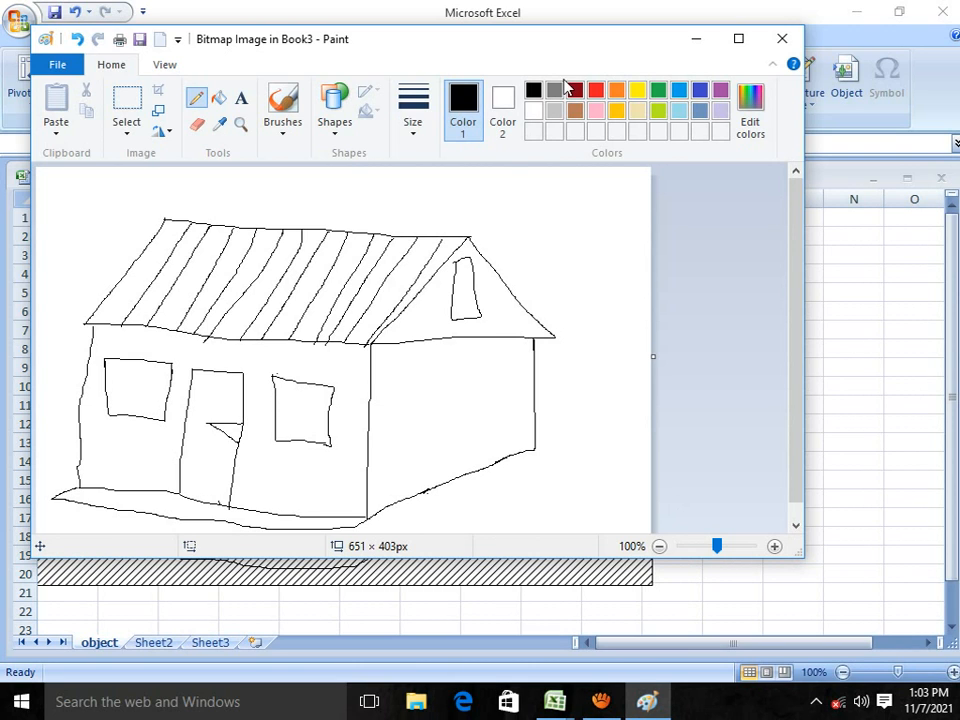
Set up a colour fill in bright blue, try it on the window right of the door, and undo that fill.
left_click(220, 102)
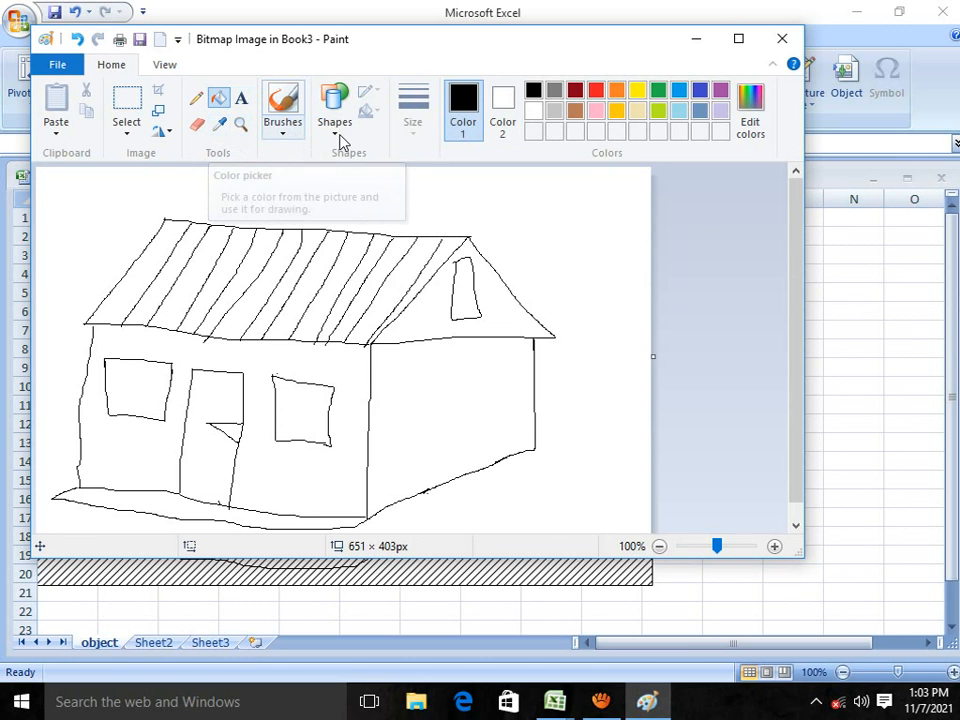
left_click(678, 90)
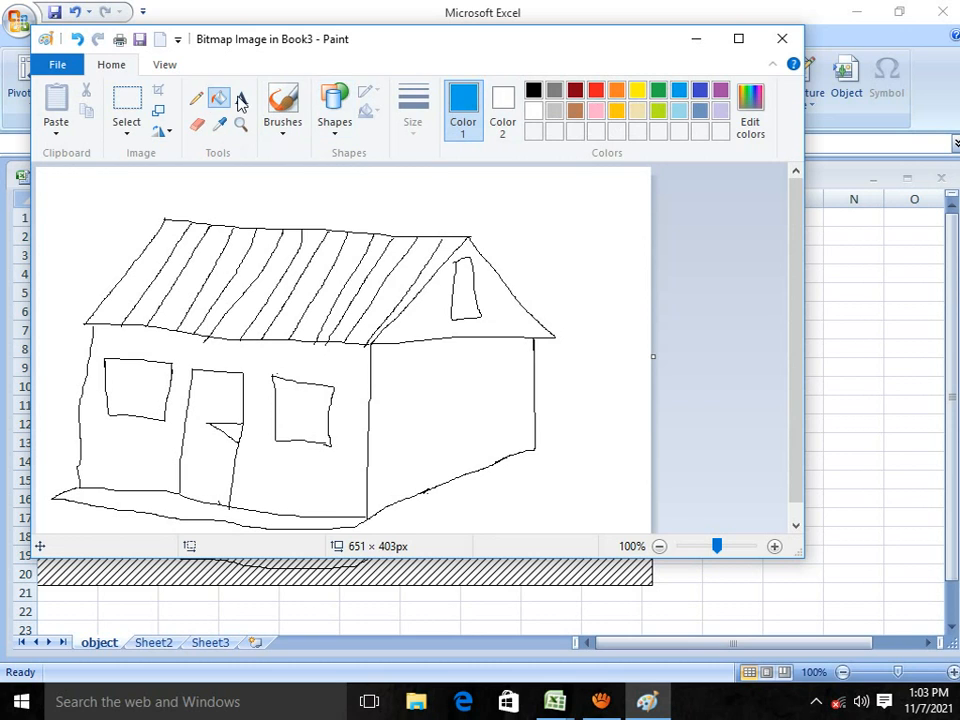
left_click(318, 407)
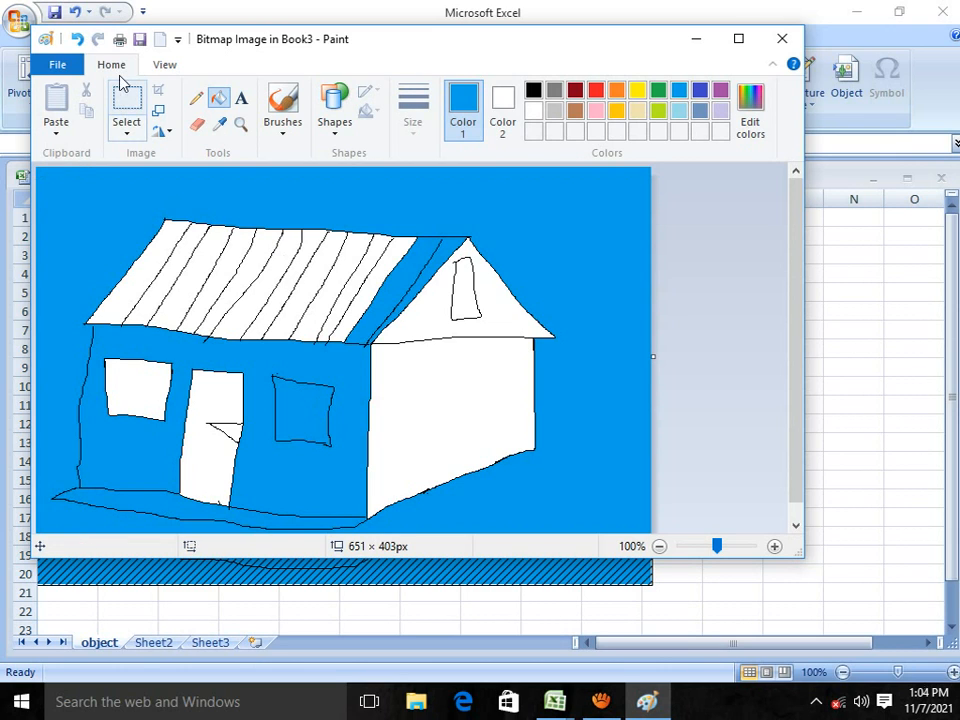
left_click(80, 44)
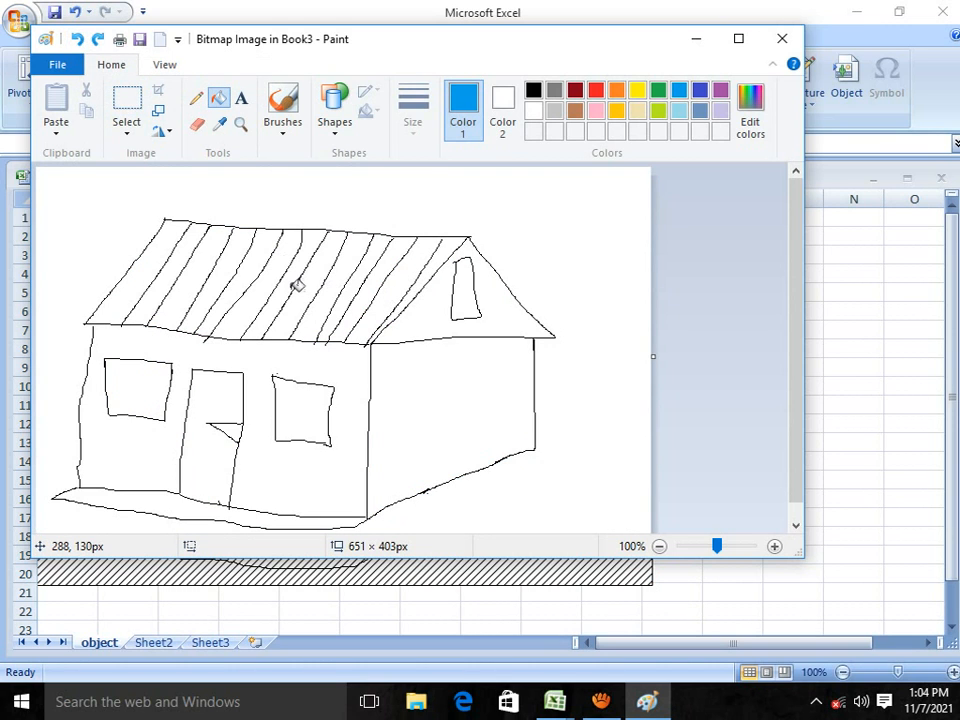
Fill the fifth roof strip from the far end bright blue, the next one dark red and the following two yellow.
left_click(241, 287)
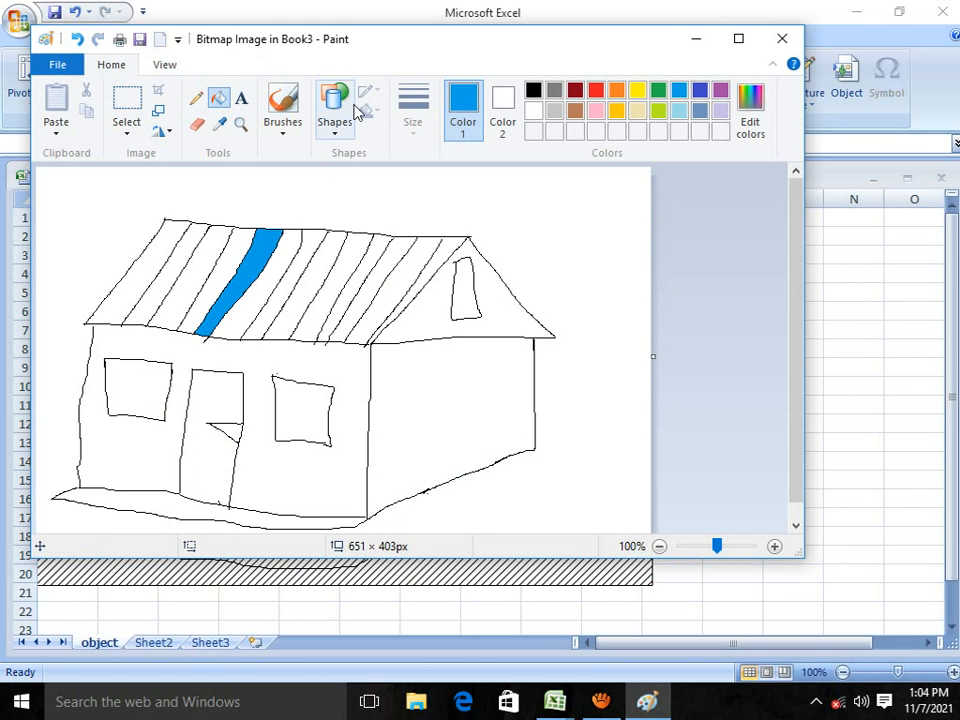
left_click(575, 90)
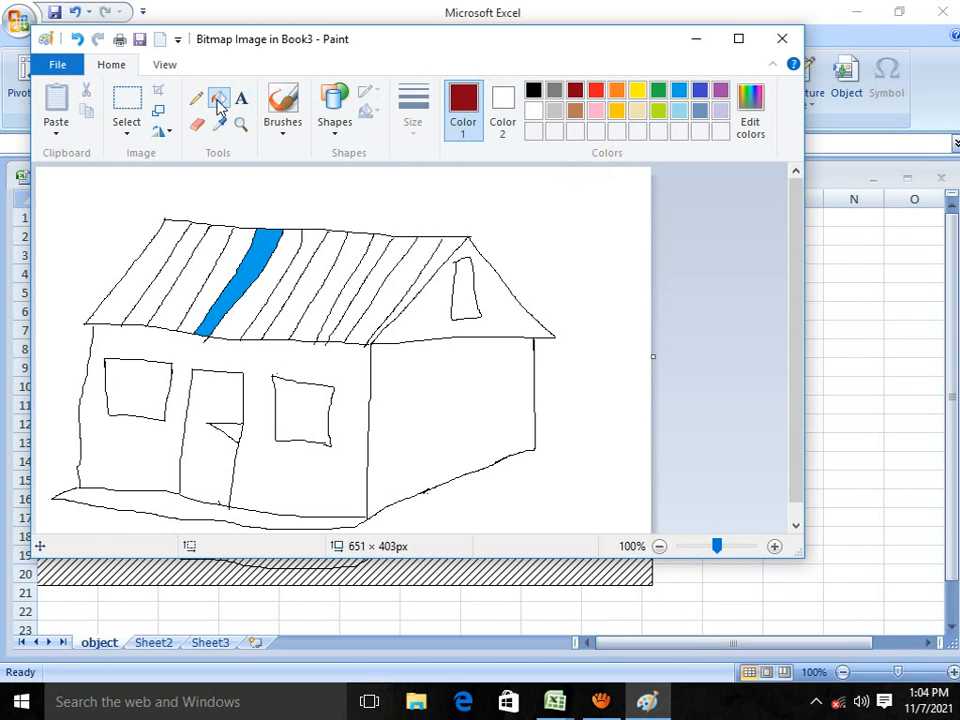
left_click(280, 270)
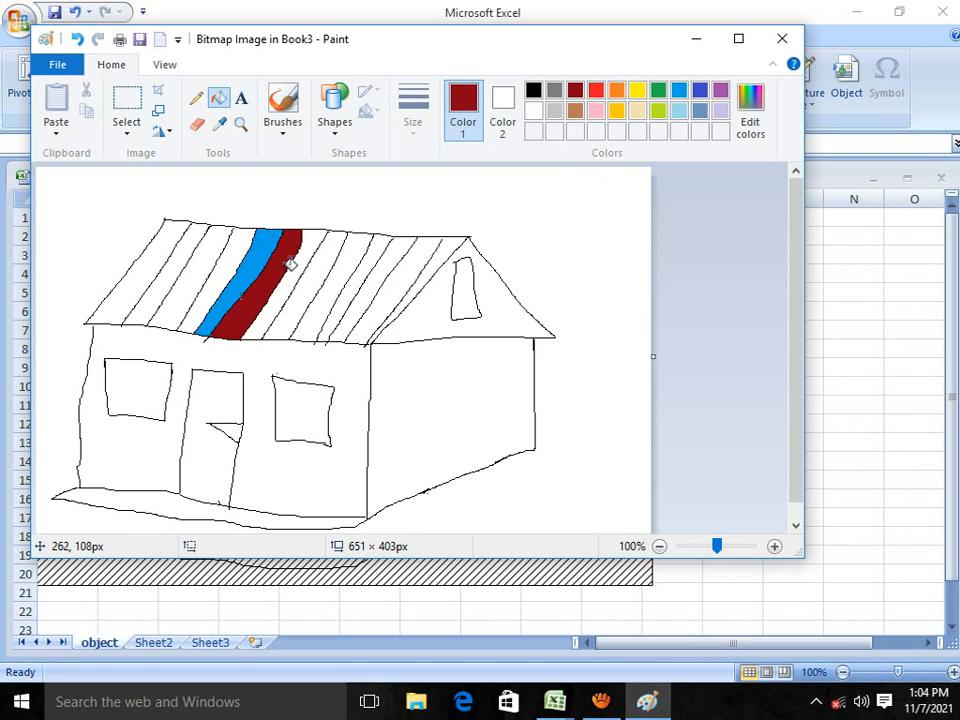
left_click(637, 91)
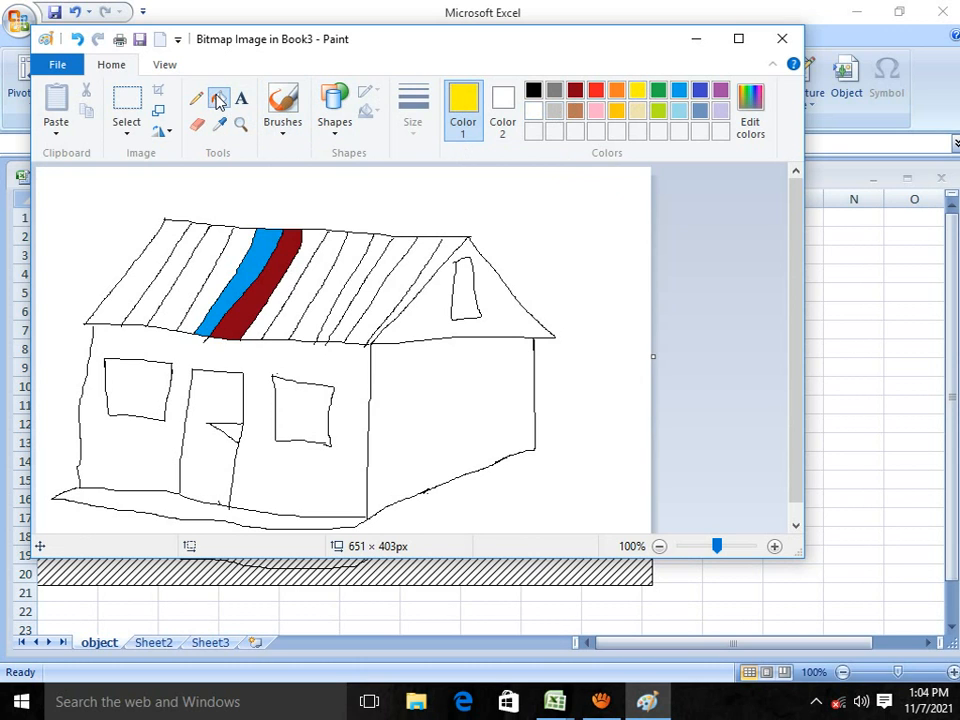
left_click(305, 250)
left_click(333, 250)
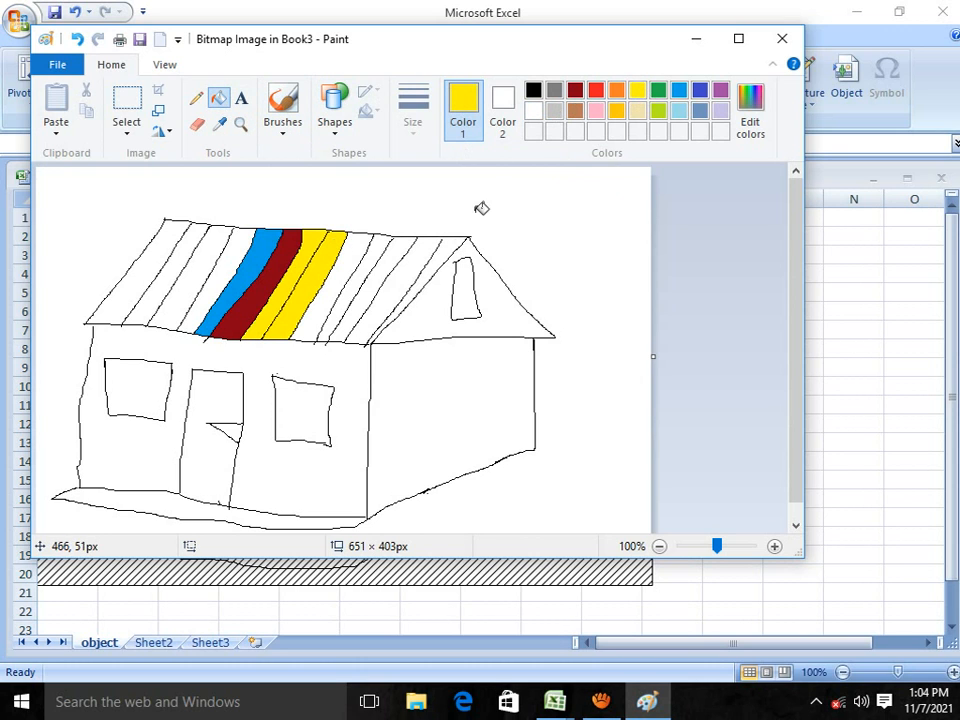
Fill two roof strips between the yellow ones and the gable green, and fill the roof area beside the gable bright blue.
left_click(657, 92)
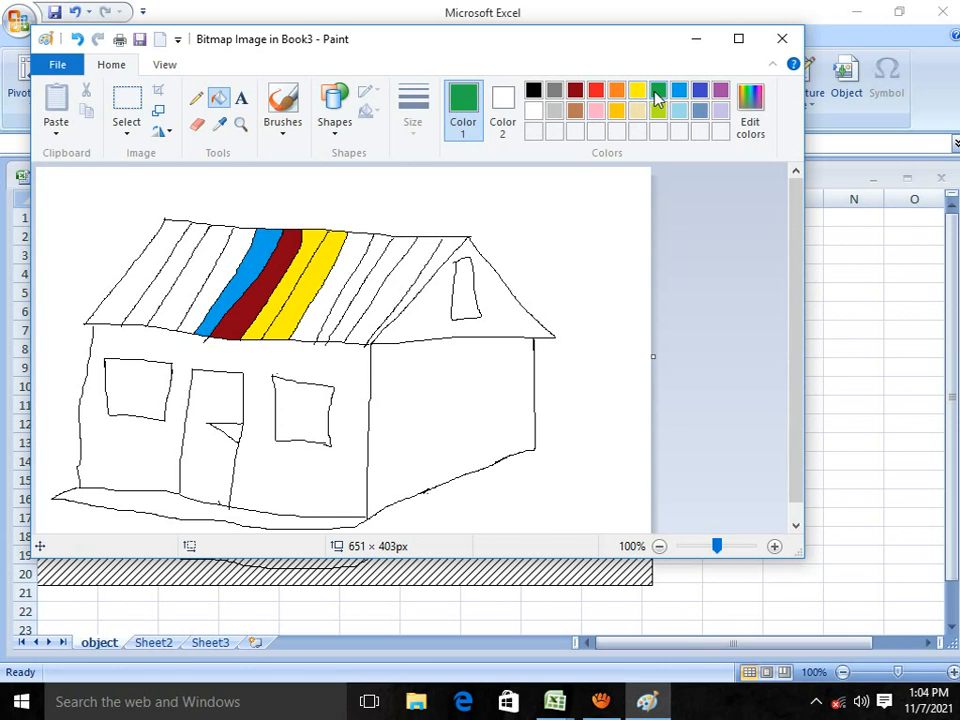
left_click(370, 282)
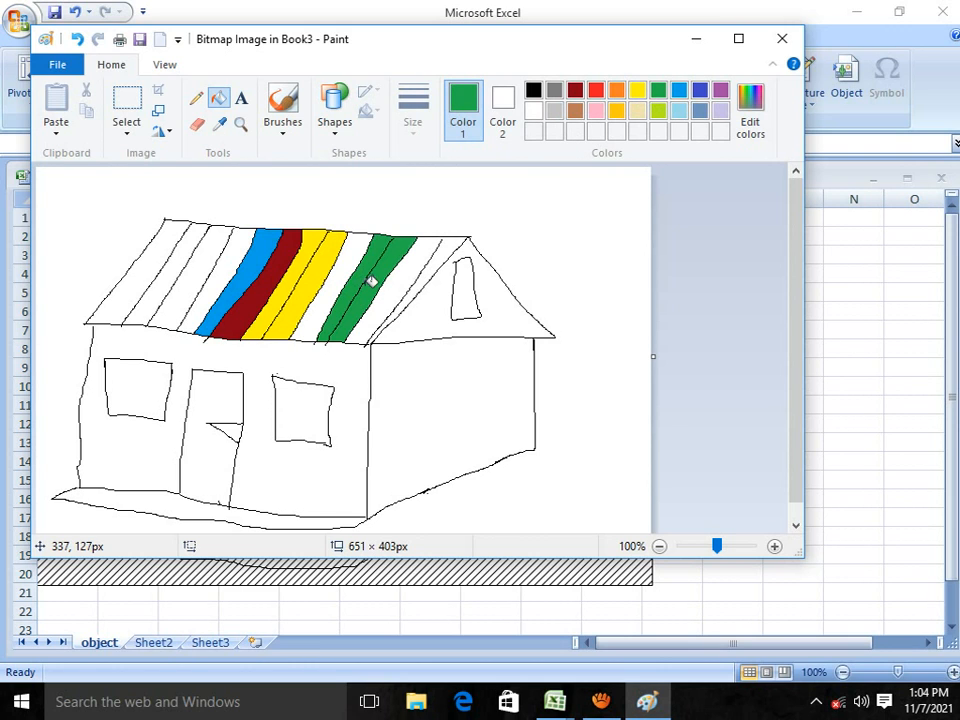
left_click(679, 92)
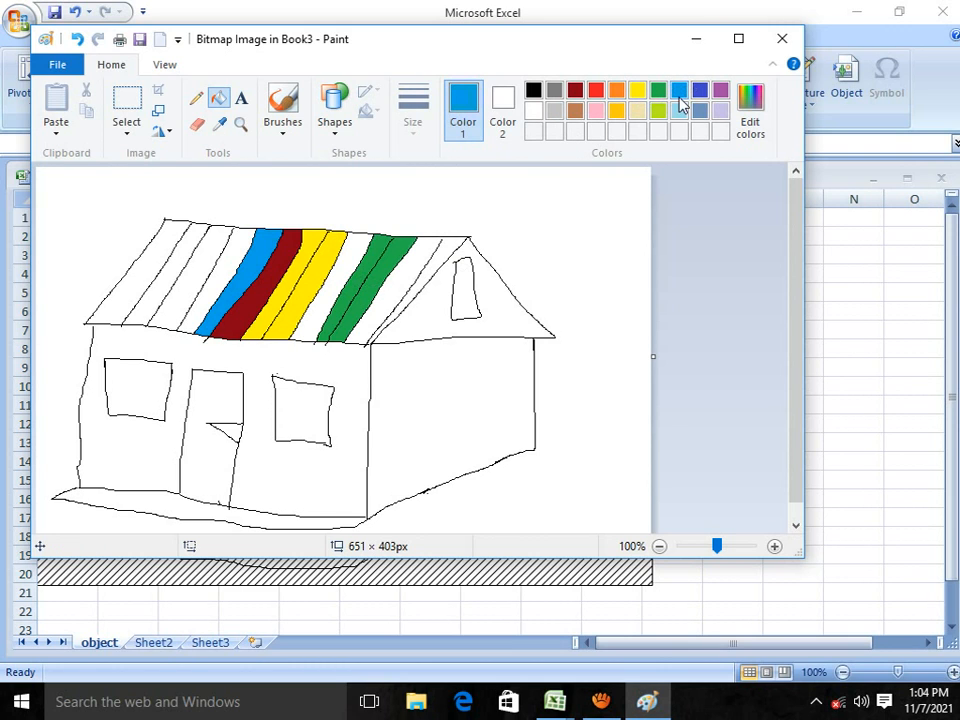
left_click(438, 274)
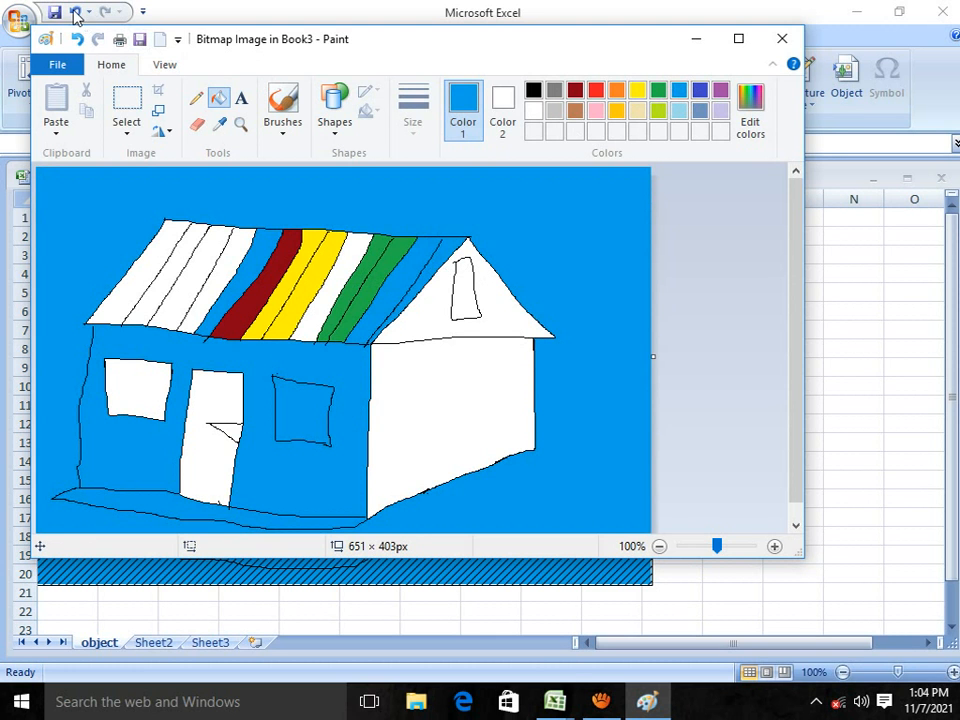
Switch to the Excel workbook and shrink the embedded house picture to about columns A to I and rows 1 to 18.
left_click(74, 15)
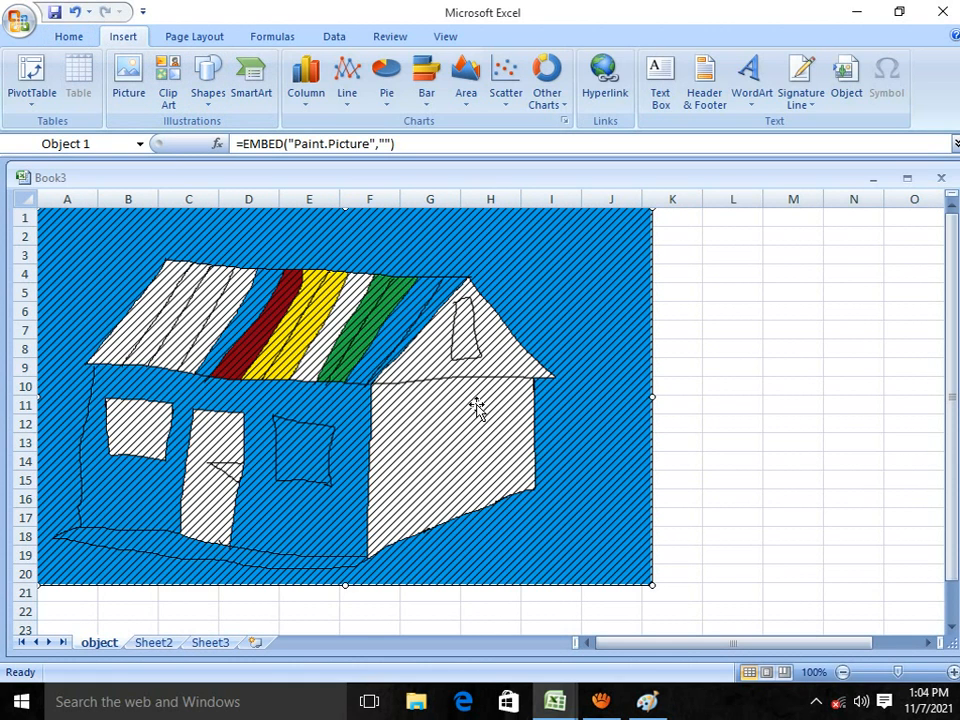
scroll(477, 406, "down", 1)
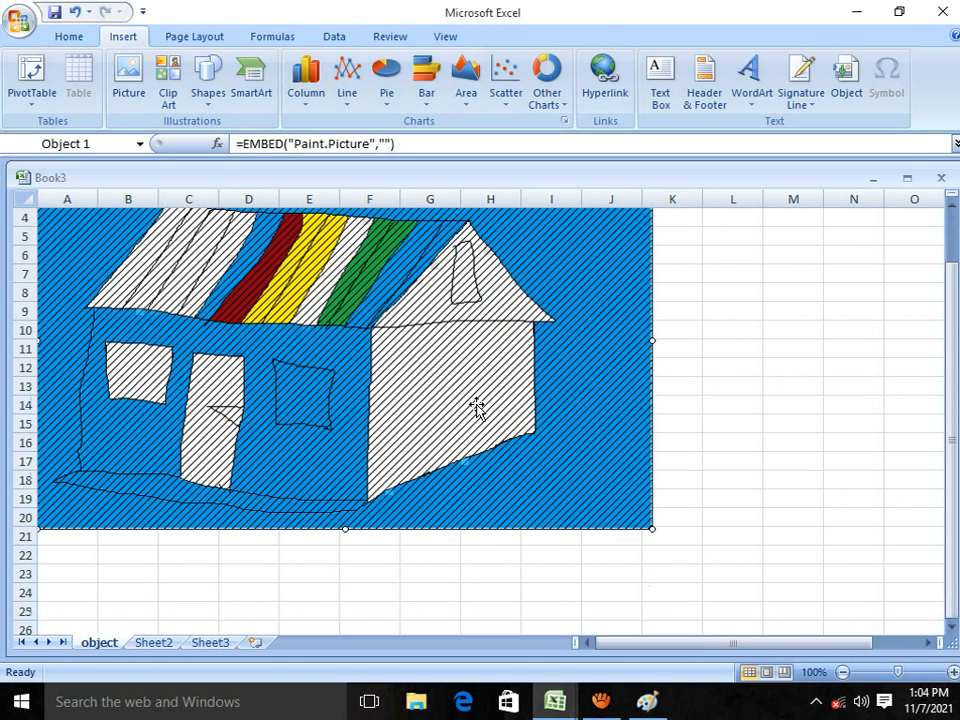
scroll(477, 406, "up", 1)
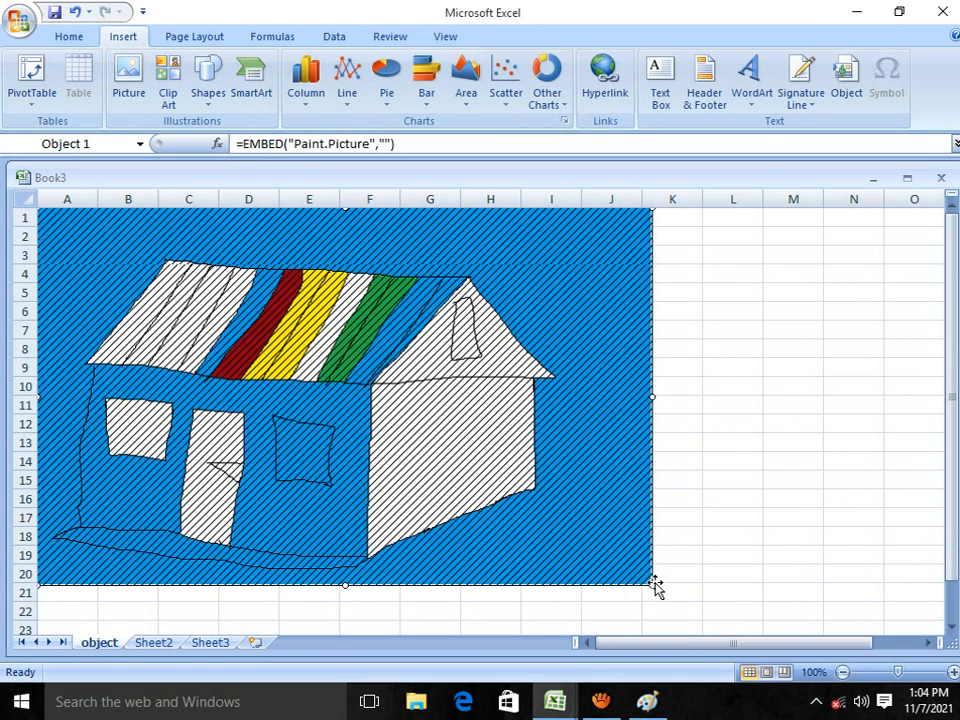
left_click_drag(653, 585, 582, 525)
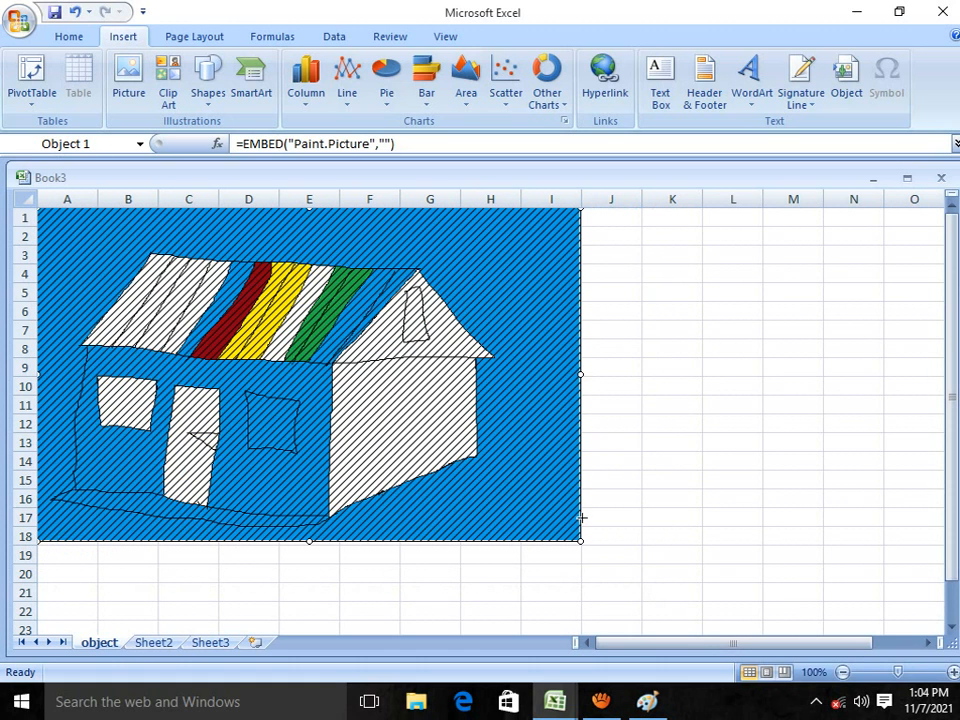
Undo the resizing and the insertion of the embedded picture, and redo the insertion.
left_click(73, 12)
left_click(73, 12)
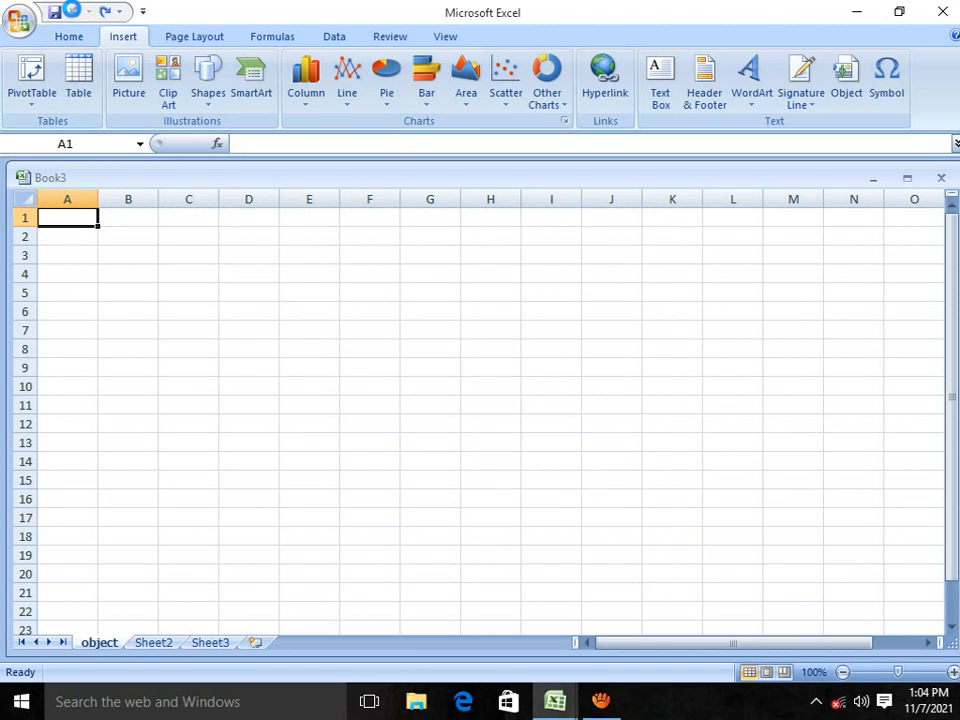
left_click(107, 13)
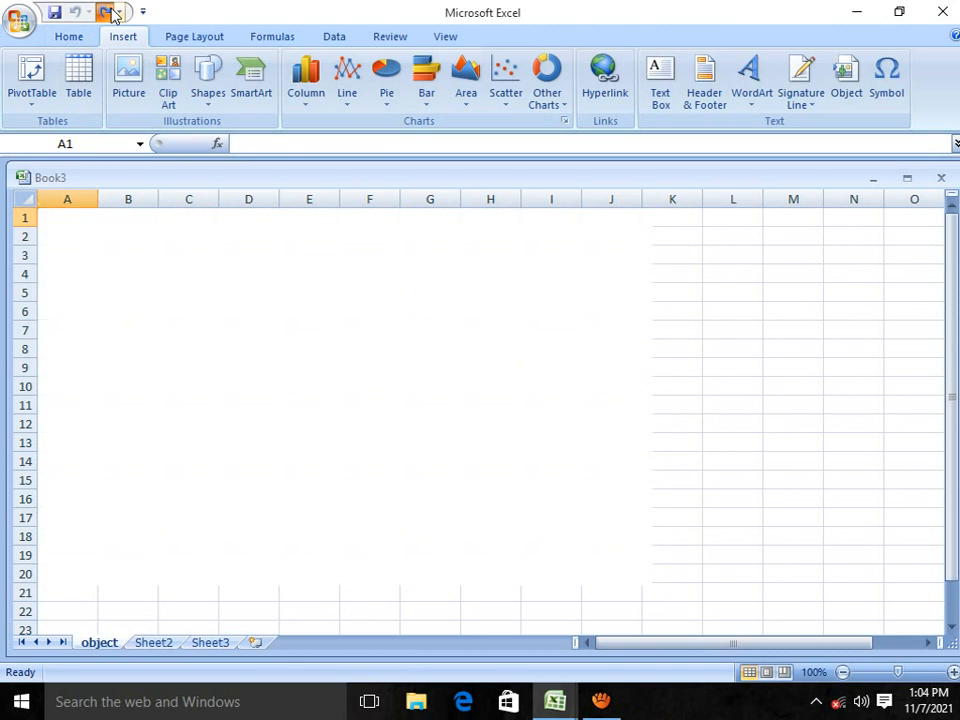